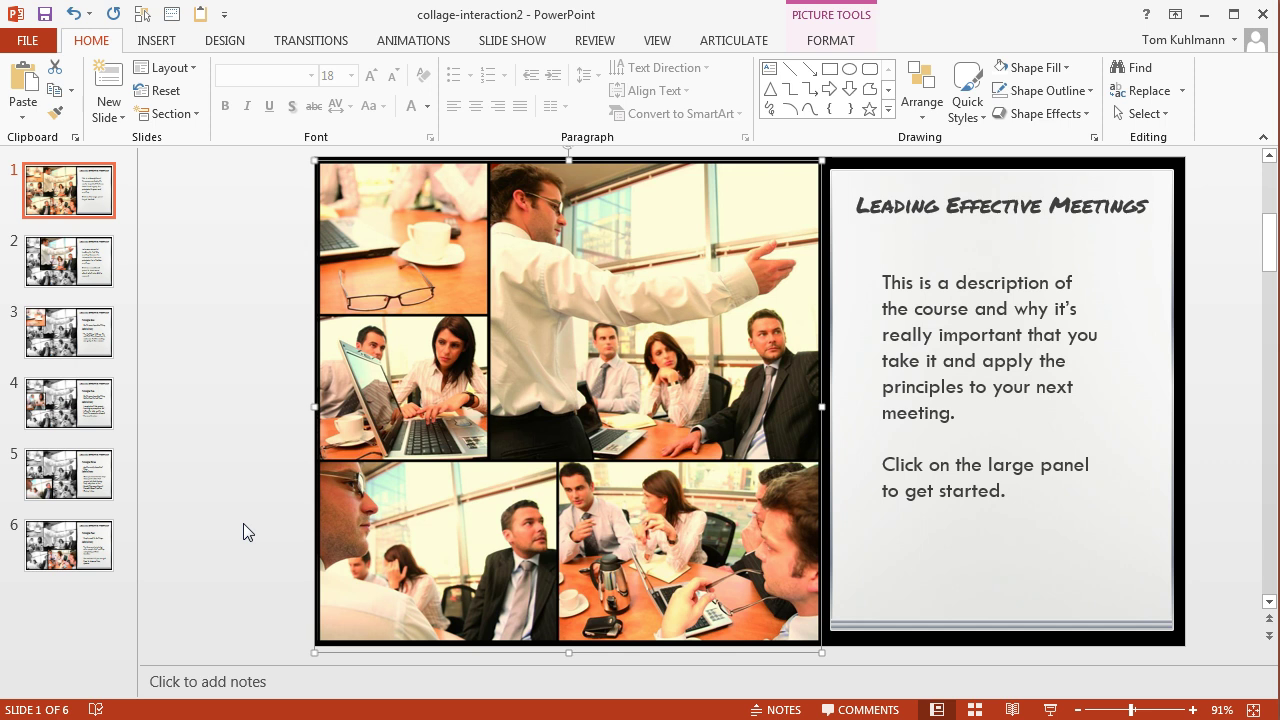
Step: Start the Reading View preview of collage-interaction2 on the 'Leading Effective Meetings' slide
{"action": "left_click", "coordinate": [1012, 708]}
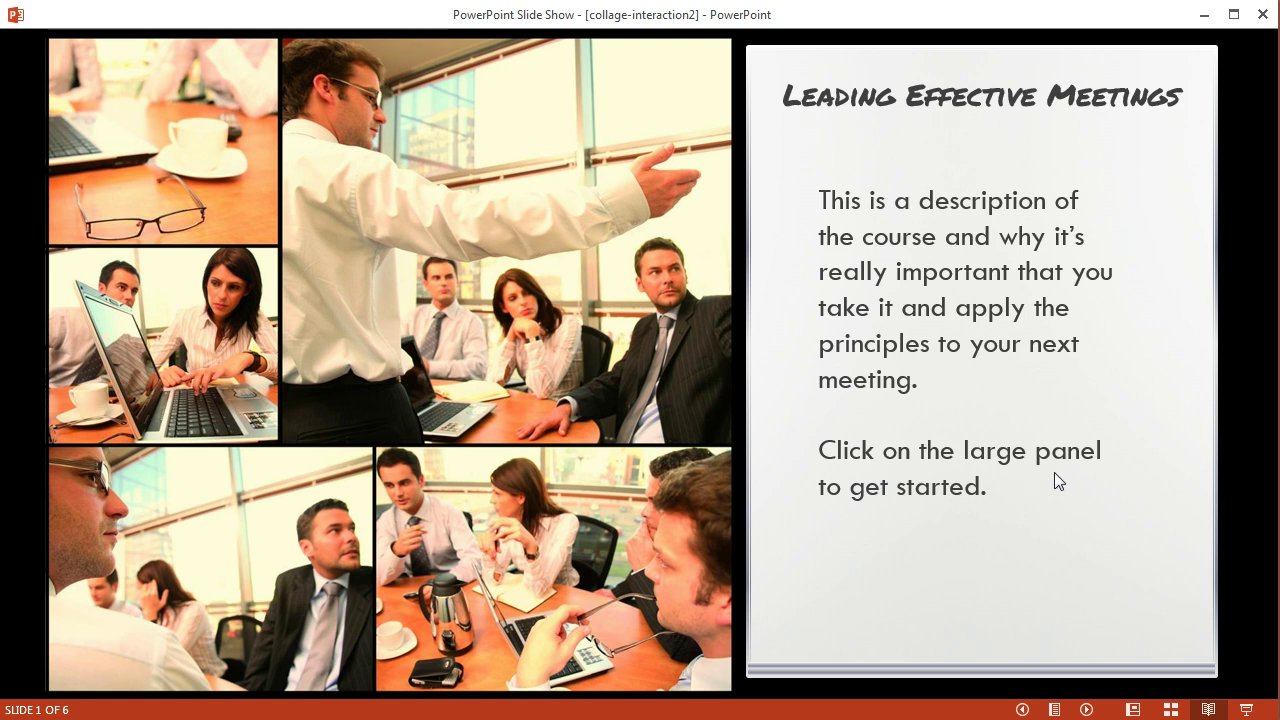
Step: Move past the opening slide, visit principle panels 1–4, revisit Principle Two, then return to Normal view
{"action": "left_click", "coordinate": [528, 244]}
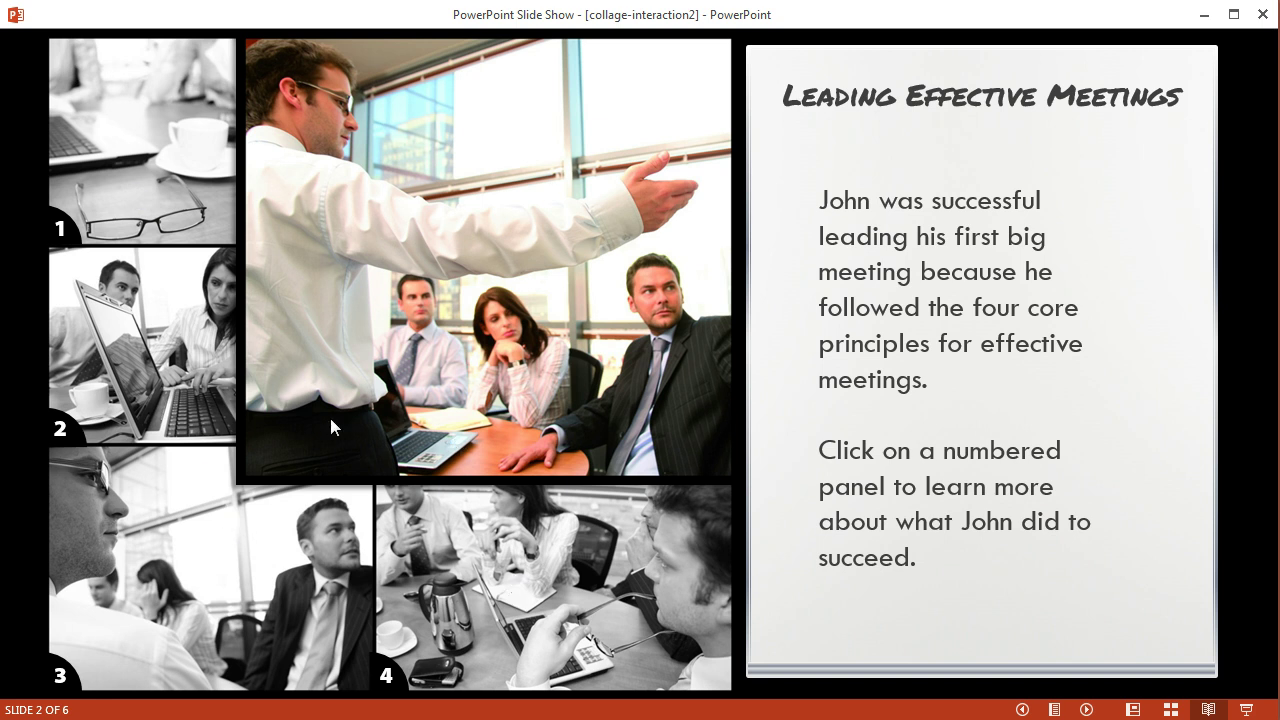
{"action": "left_click", "coordinate": [104, 177]}
{"action": "left_click", "coordinate": [176, 362]}
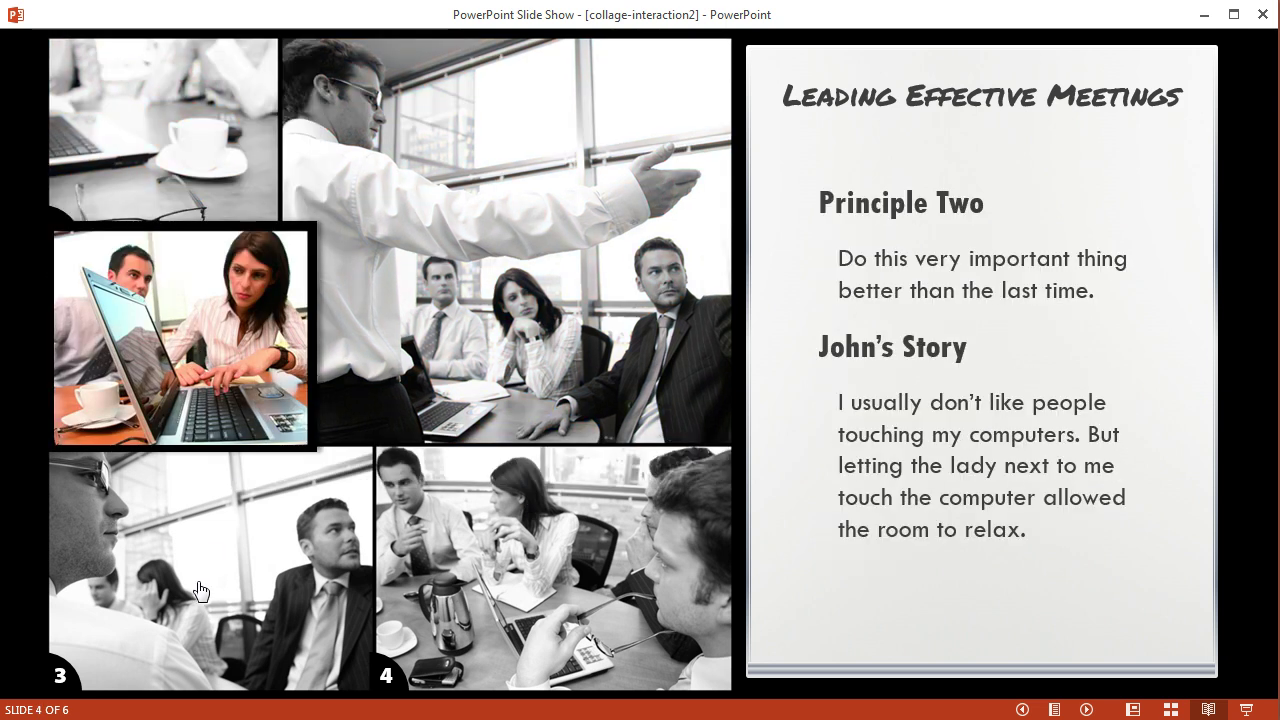
{"action": "left_click", "coordinate": [200, 586]}
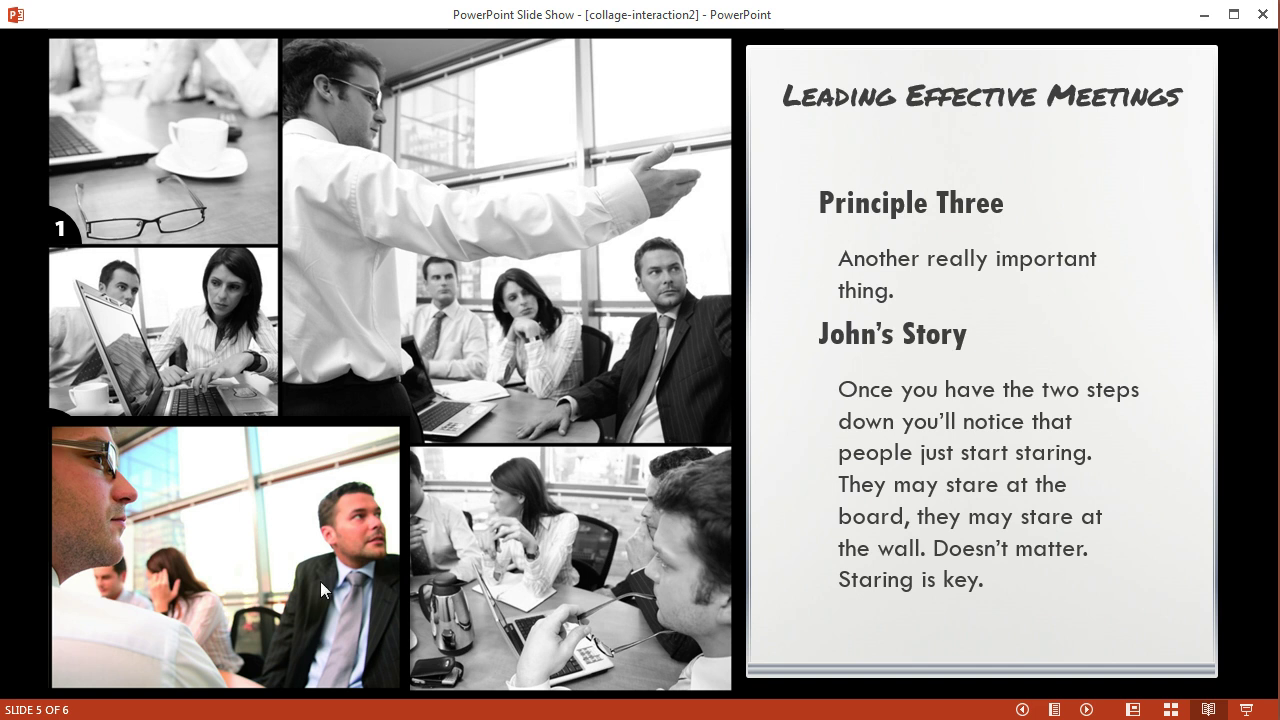
{"action": "left_click", "coordinate": [546, 585]}
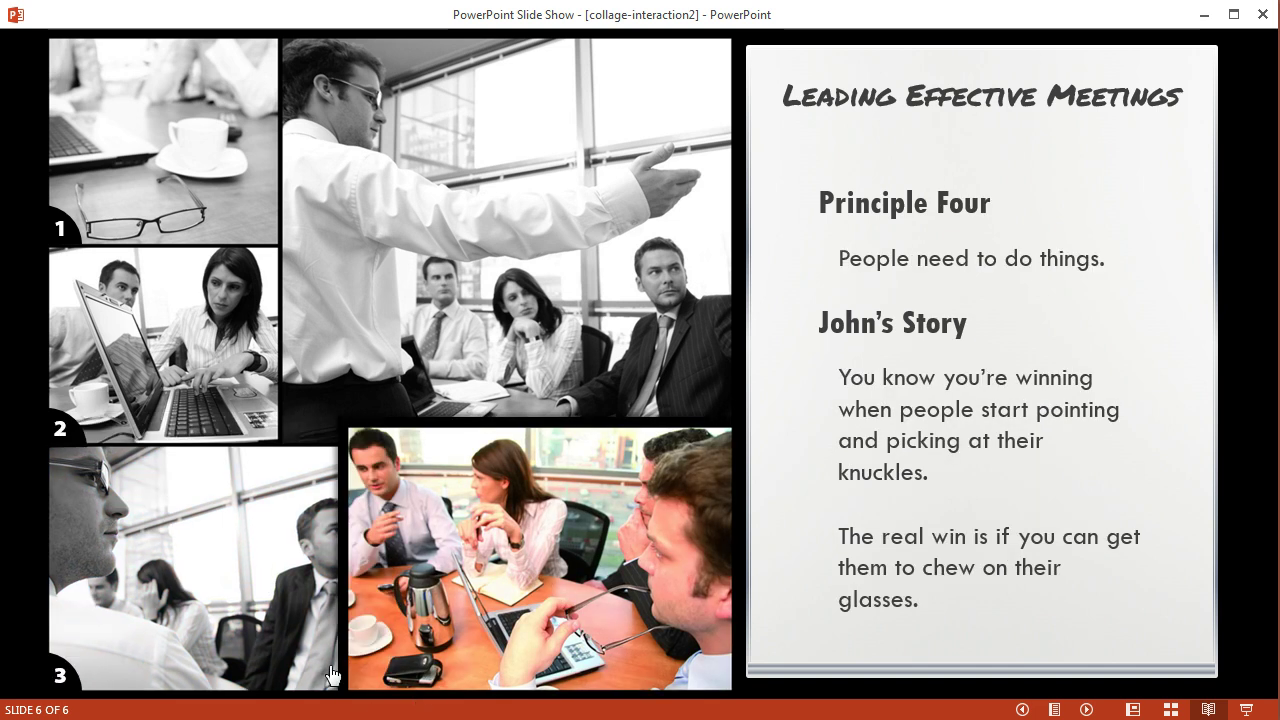
{"action": "left_click", "coordinate": [162, 396]}
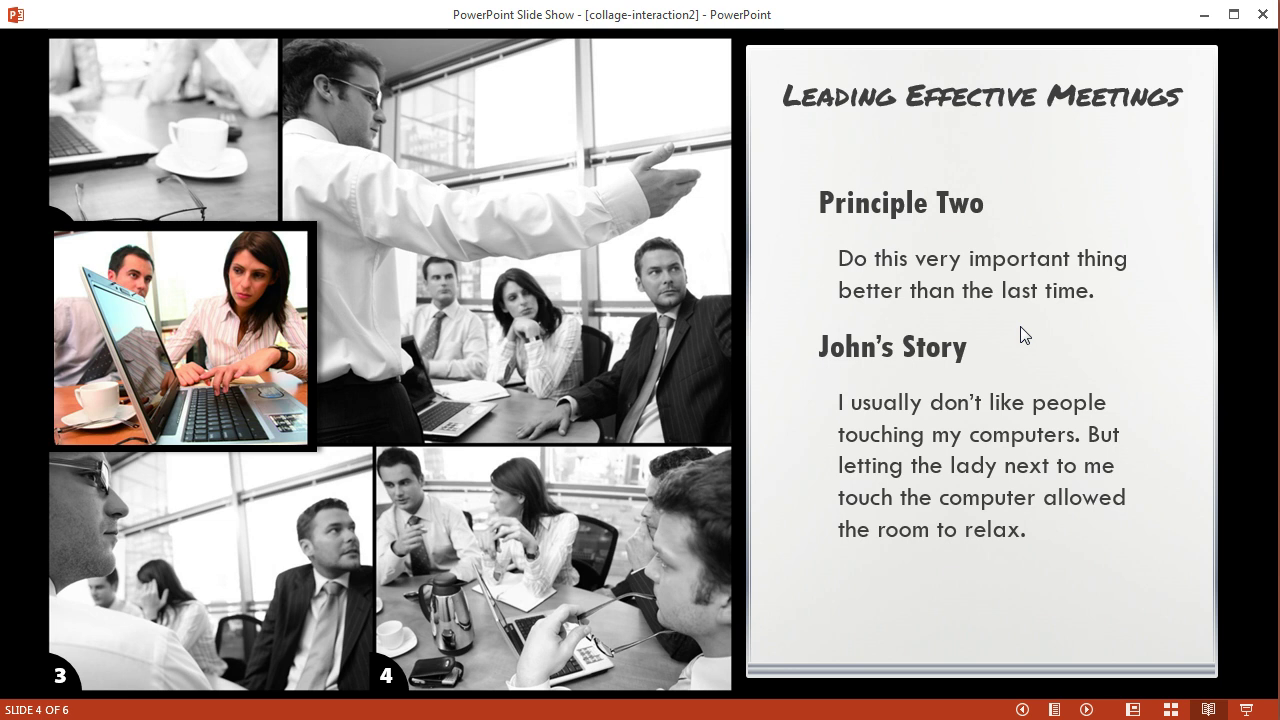
{"action": "left_click", "coordinate": [1133, 709]}
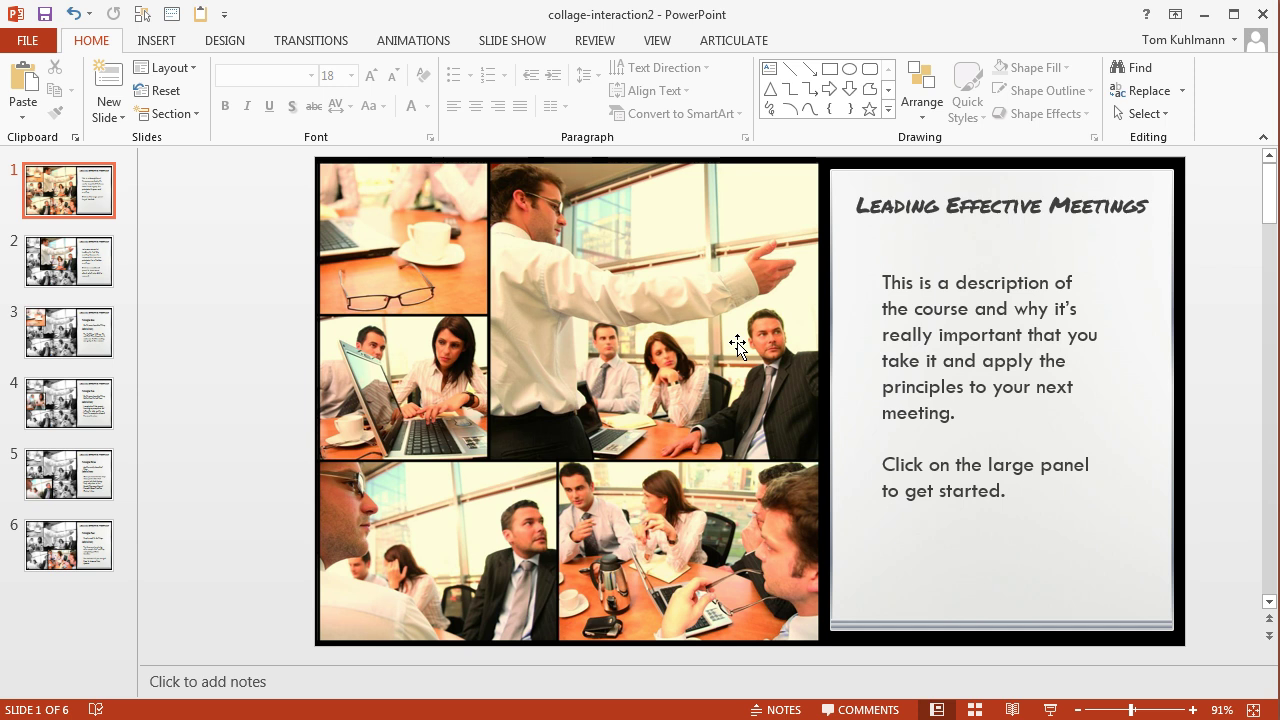
Step: Copy the colour collage and paste it onto Presentation1's Main slide, moved to the right
{"action": "left_click", "coordinate": [590, 290]}
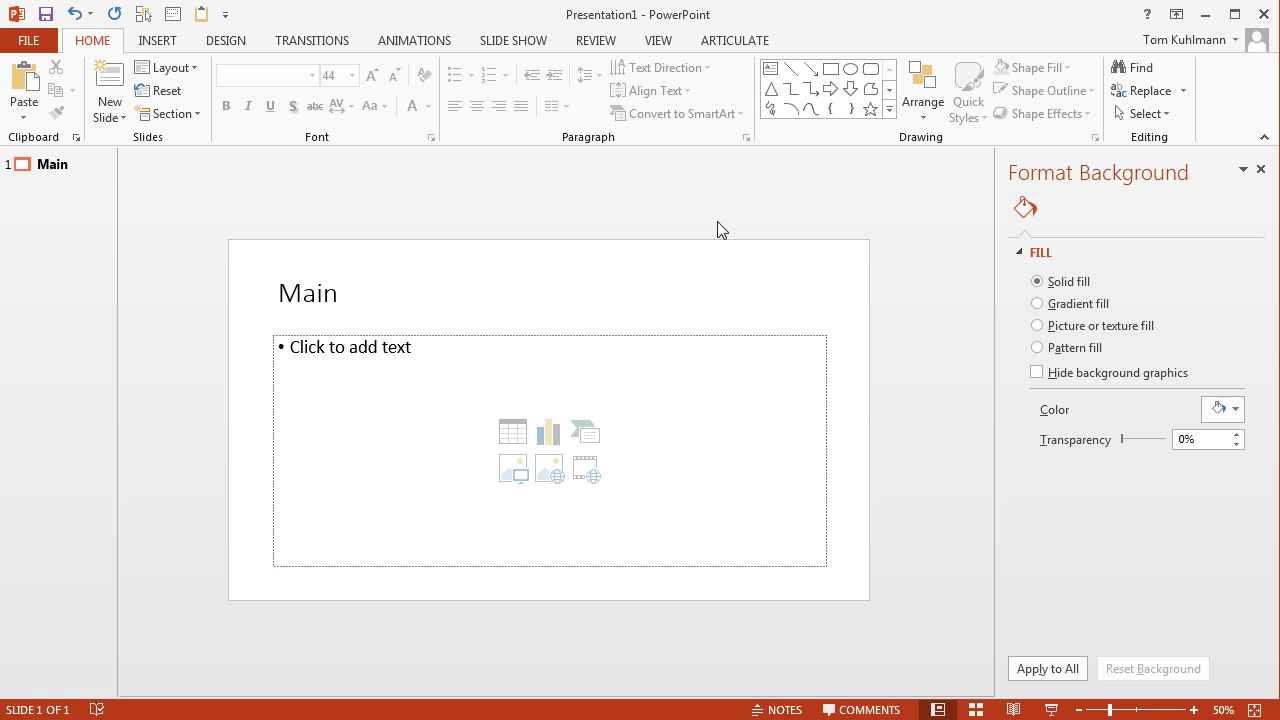
{"action": "key", "text": "ctrl+v"}
{"action": "left_click_drag", "start_coordinate": [494, 378], "coordinate": [690, 414]}
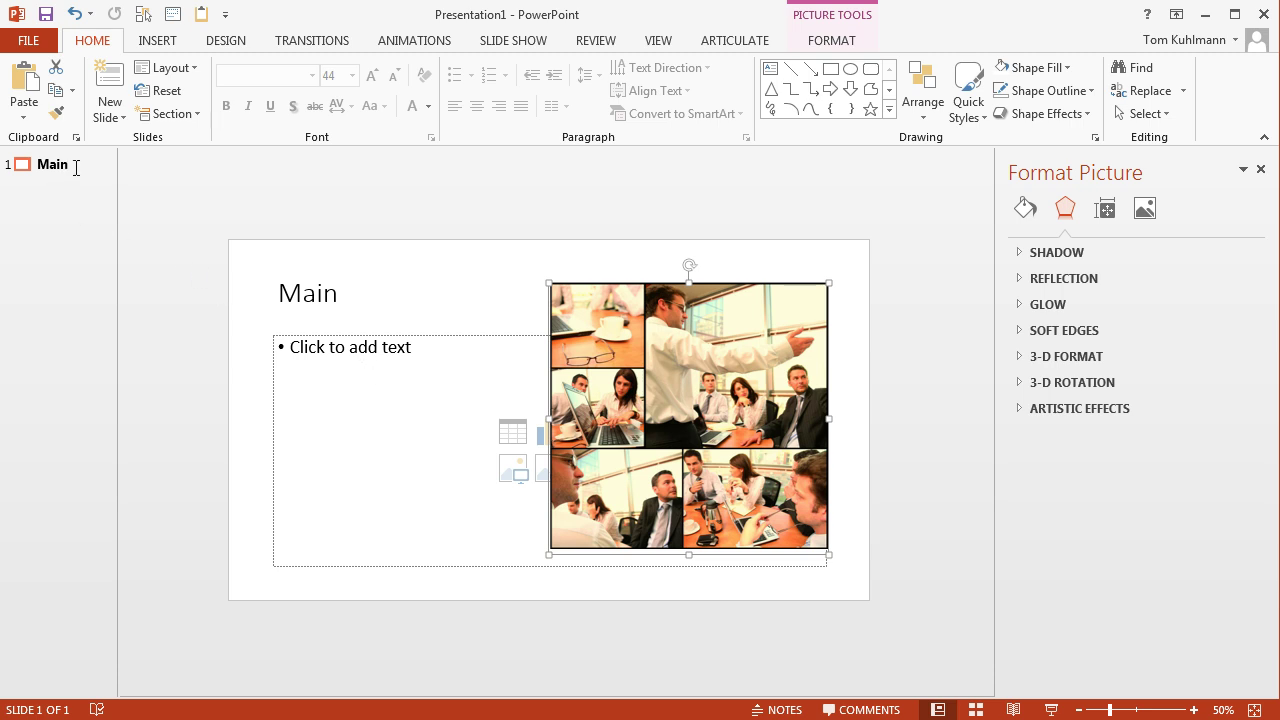
Step: In Outline View, add slides titled 'Intro panel' and 'Panel 1' after Main
{"action": "left_click", "coordinate": [667, 44]}
{"action": "left_click", "coordinate": [75, 103]}
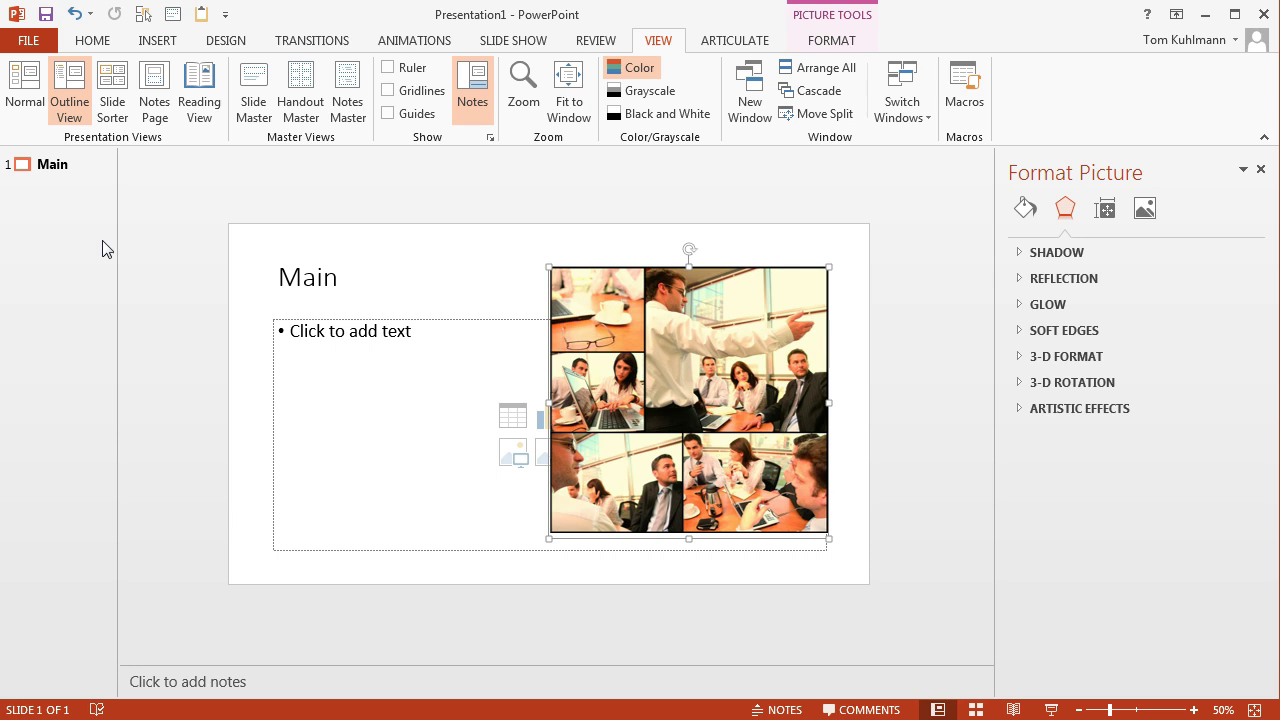
{"action": "left_click", "coordinate": [78, 170]}
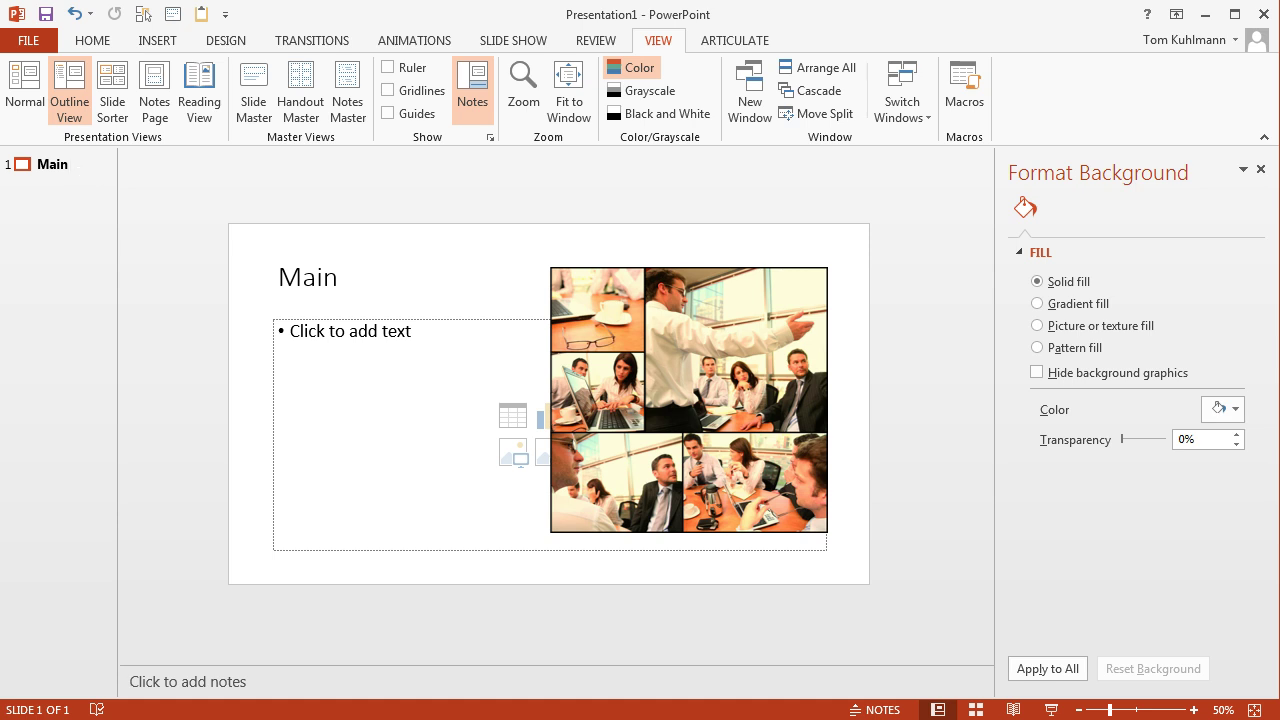
{"action": "key", "text": "Return"}
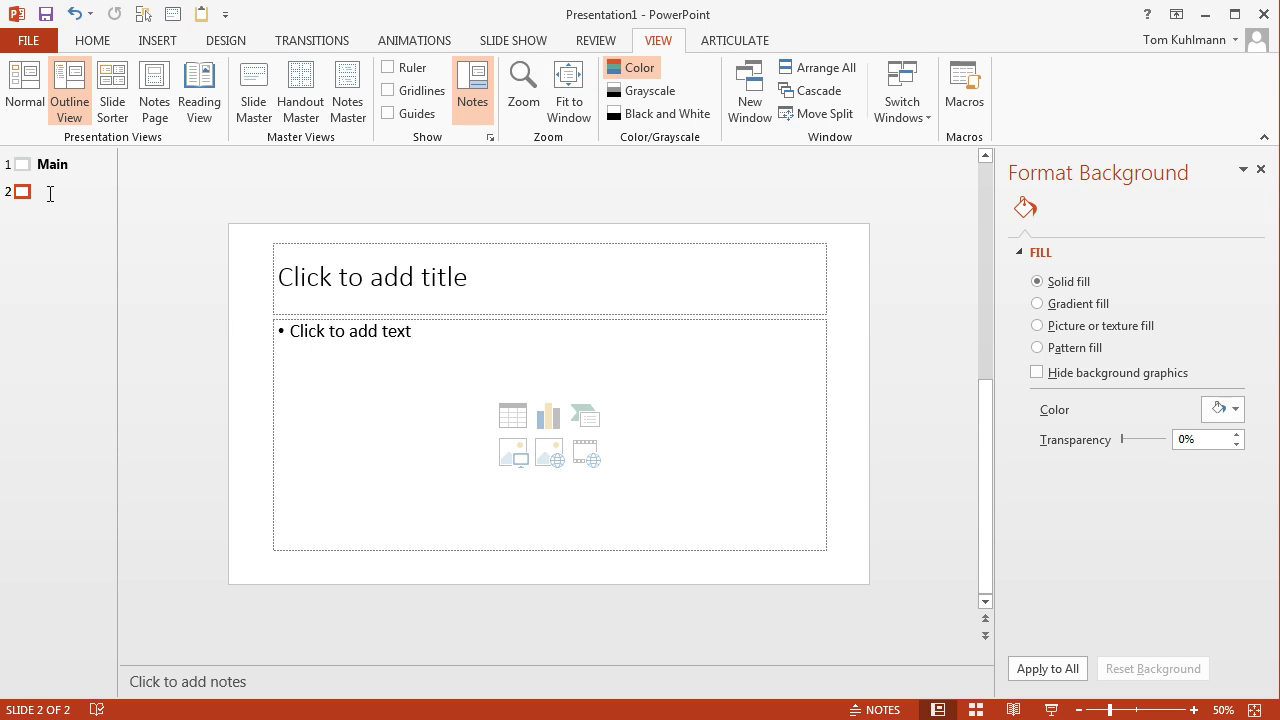
{"action": "type", "text": "In"}
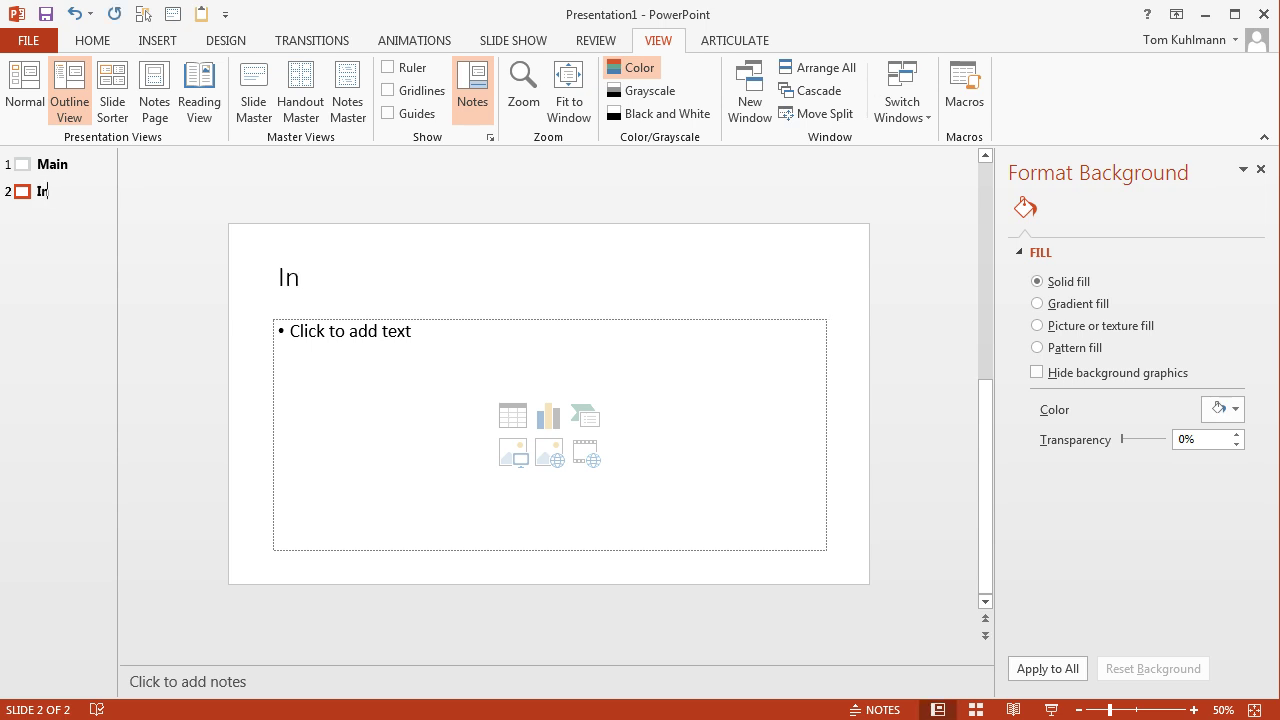
{"action": "type", "text": "tro panel"}
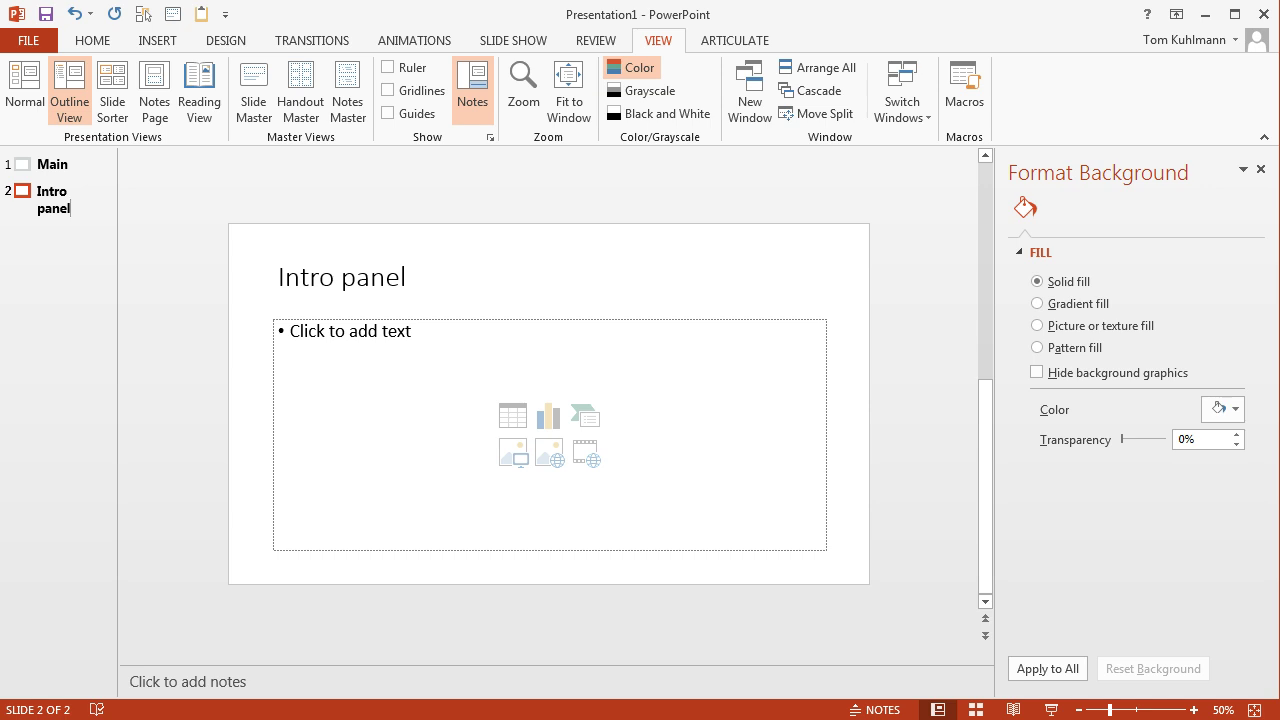
{"action": "key", "text": "Return"}
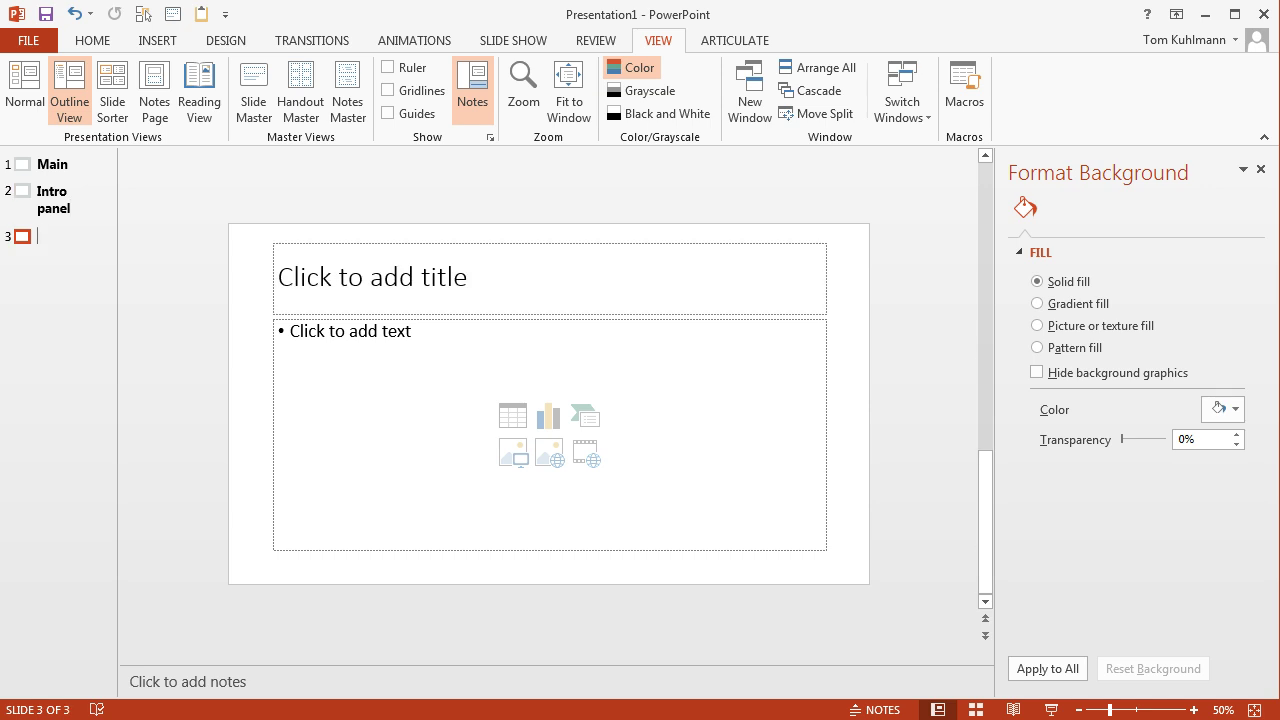
{"action": "type", "text": "Panel 1"}
Step: Add slides titled 'Panel 2', 'Panel 3' and 'Panel 4', fixing typos, then return to Main
{"action": "key", "text": "Return"}
{"action": "type", "text": "Panel 32"}
{"action": "key", "text": "Return"}
{"action": "key", "text": "BackSpace"}
{"action": "key", "text": "BackSpace"}
{"action": "key", "text": "BackSpace"}
{"action": "type", "text": "2"}
{"action": "key", "text": "Return"}
{"action": "type", "text": "Panel 3"}
{"action": "key", "text": "Return"}
{"action": "type", "text": "Panel"}
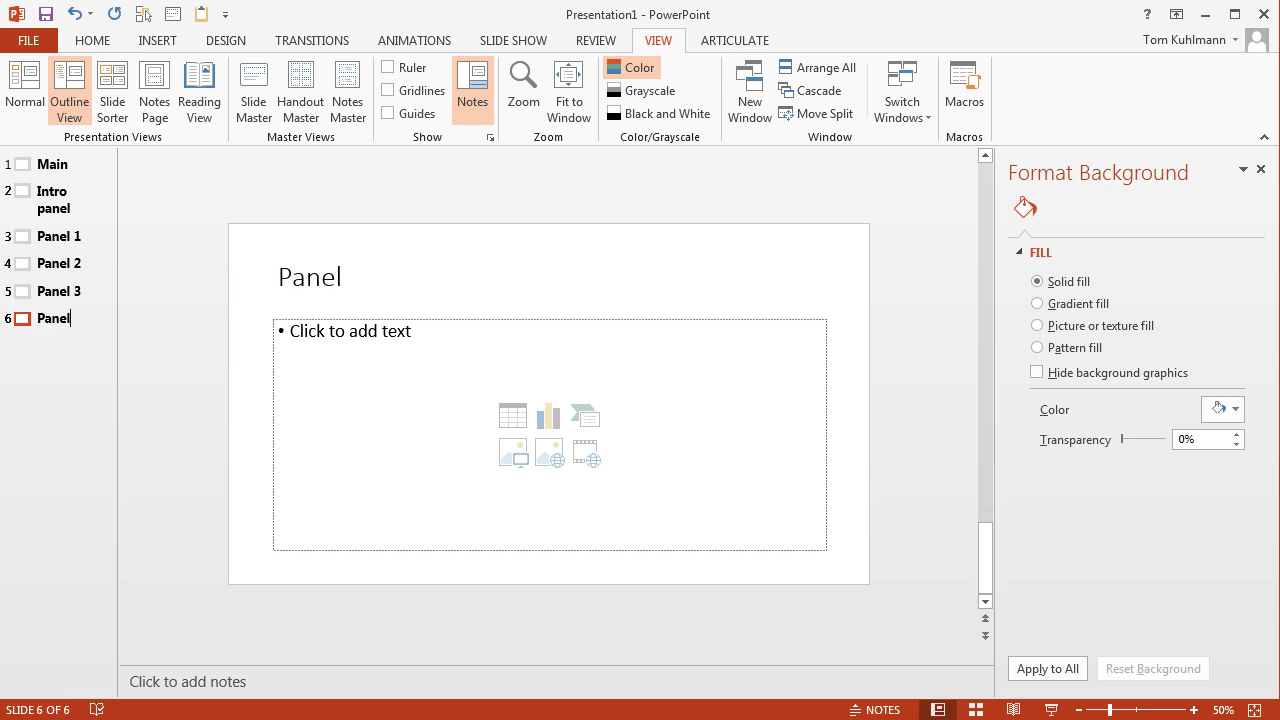
{"action": "type", "text": " e"}
{"action": "key", "text": "BackSpace"}
{"action": "type", "text": "4"}
{"action": "left_click", "coordinate": [50, 164]}
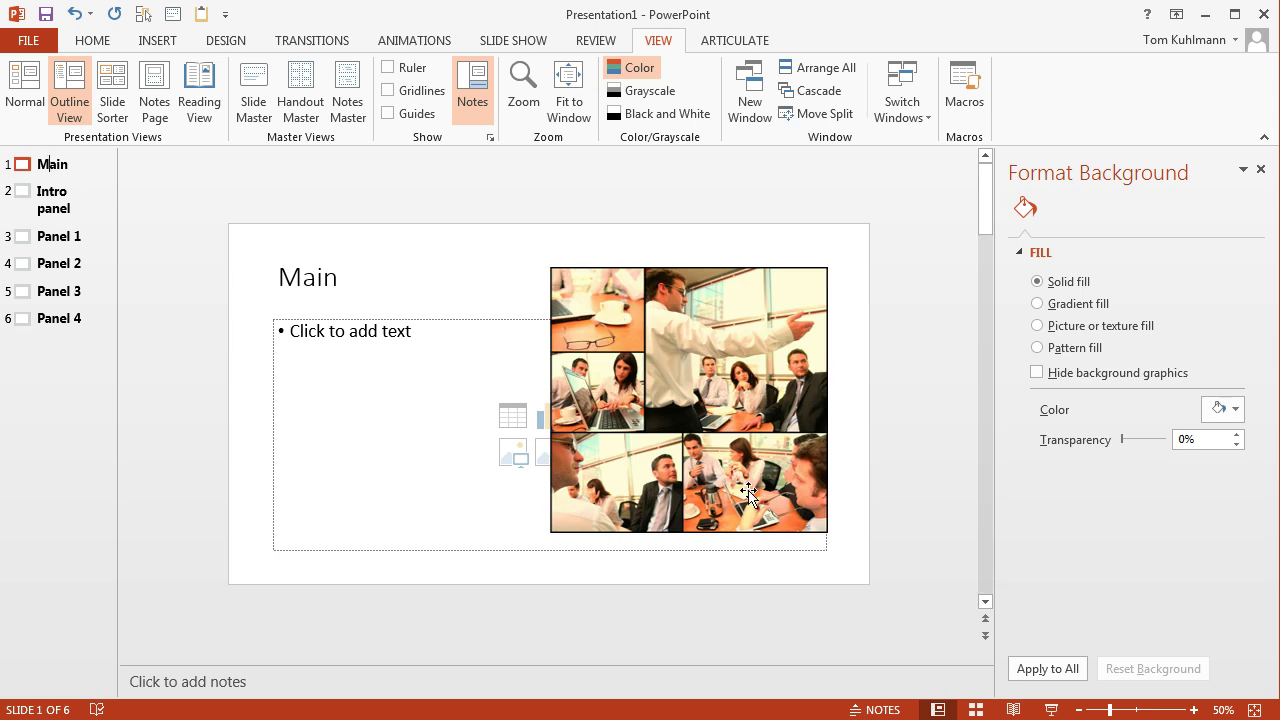
Step: Check Panel 1 and Panel 2, select Main's collage picture, and switch to Slide Master view
{"action": "left_click", "coordinate": [62, 241]}
{"action": "left_click", "coordinate": [62, 263]}
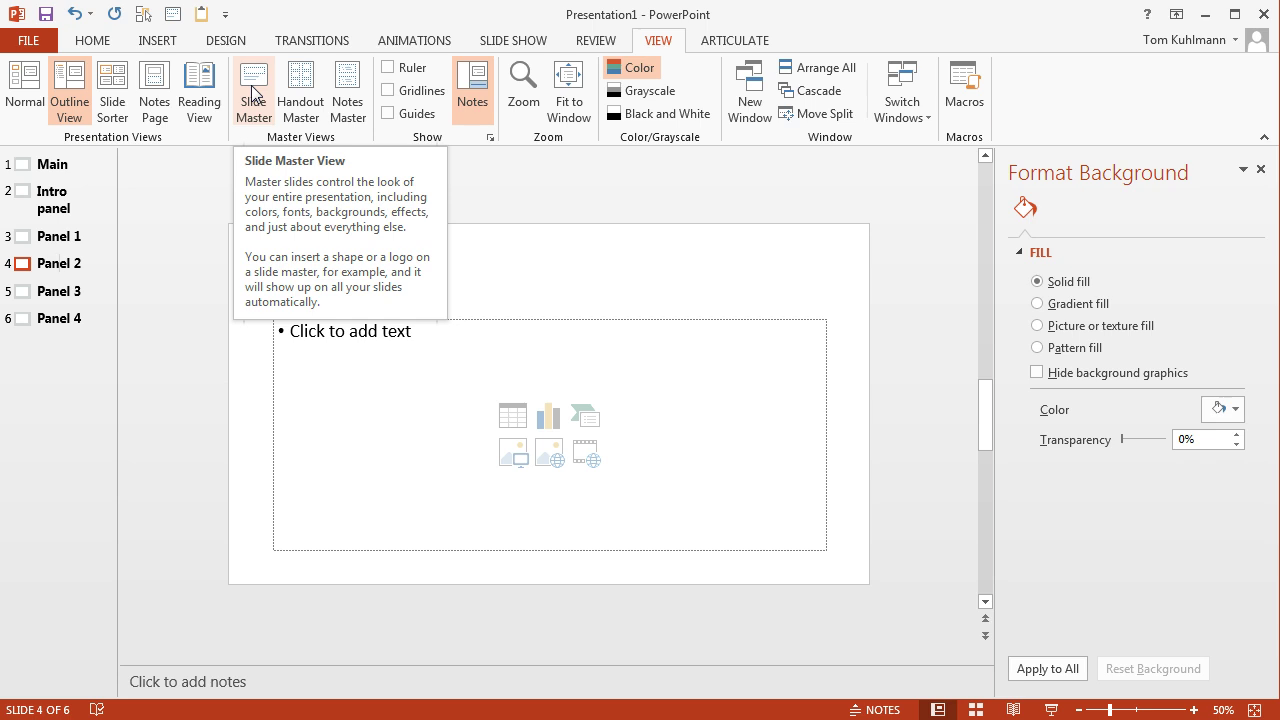
{"action": "left_click", "coordinate": [40, 164]}
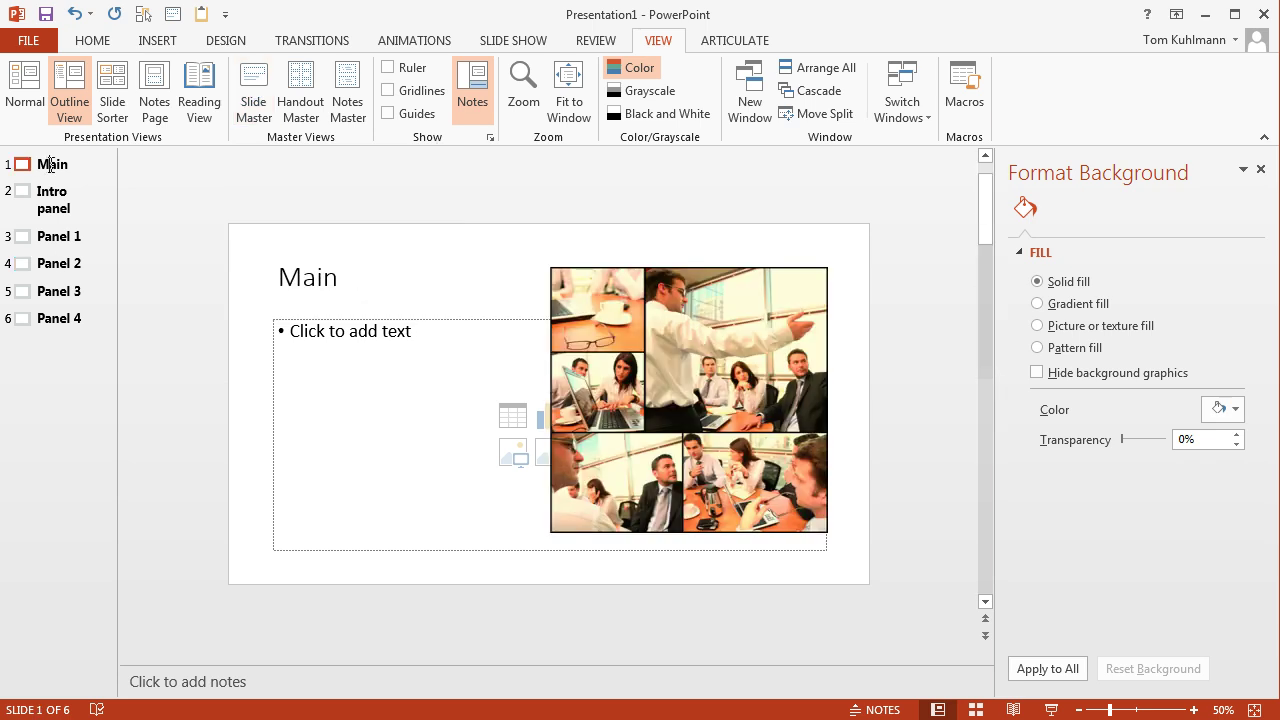
{"action": "left_click", "coordinate": [718, 343]}
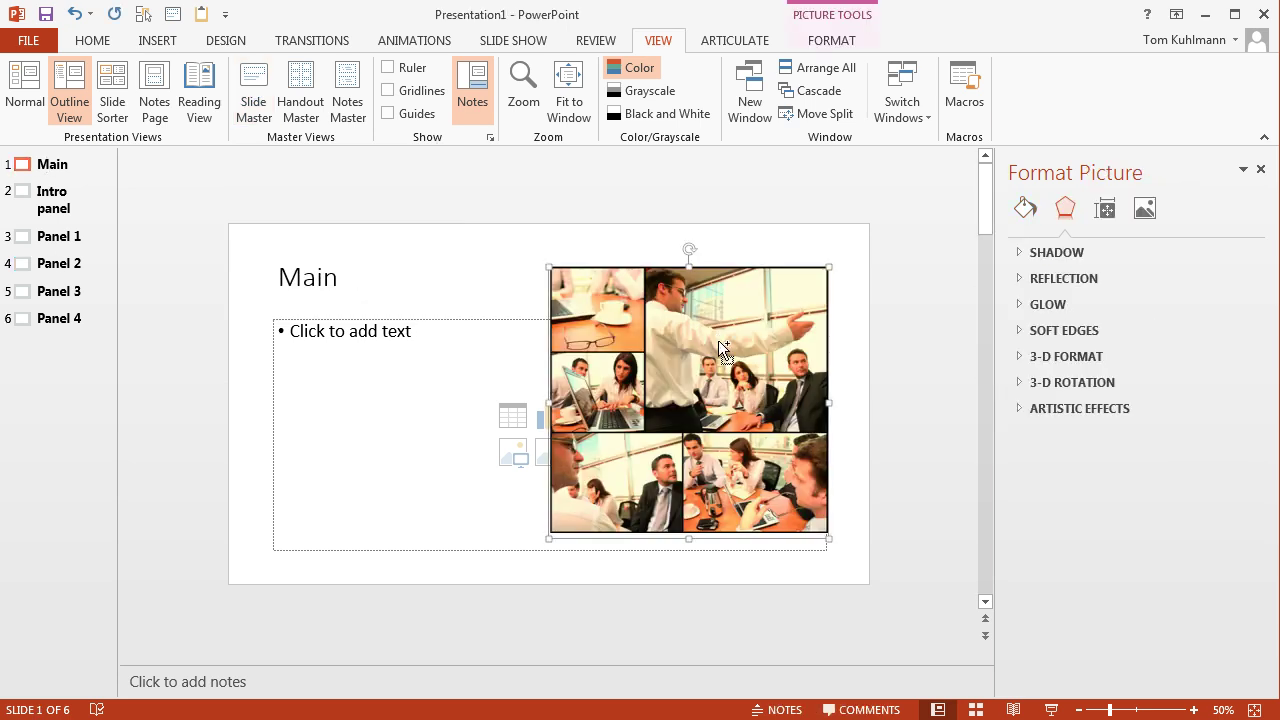
{"action": "left_click", "coordinate": [254, 90]}
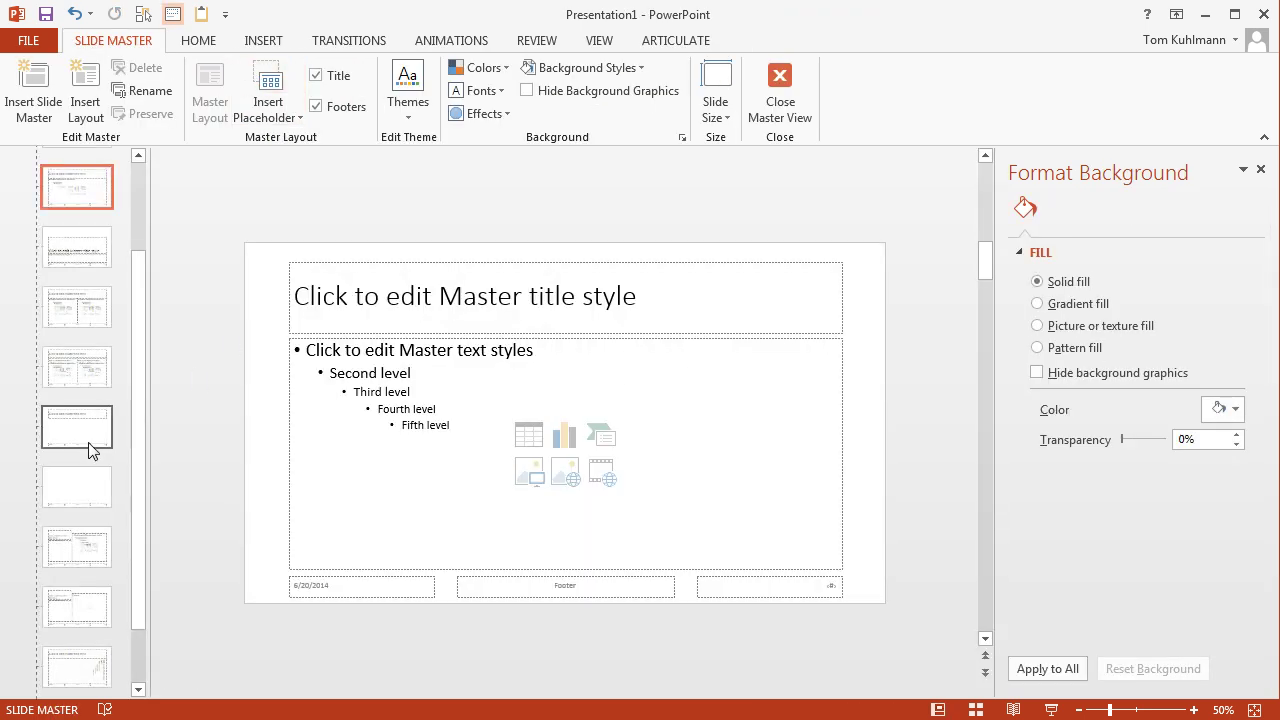
Step: On the Title Only layout, delete the three footer placeholders and move the title placeholder up
{"action": "left_click", "coordinate": [88, 440]}
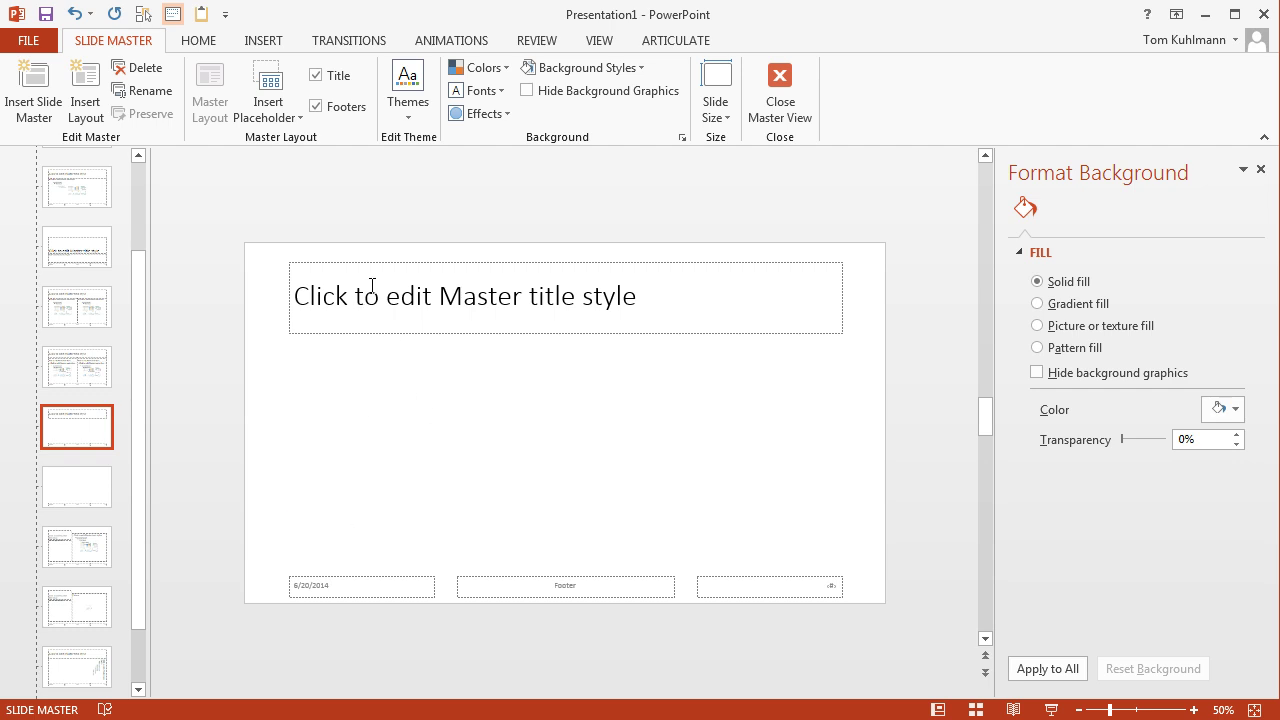
{"action": "left_click_drag", "start_coordinate": [224, 503], "coordinate": [928, 668]}
{"action": "key", "text": "Delete"}
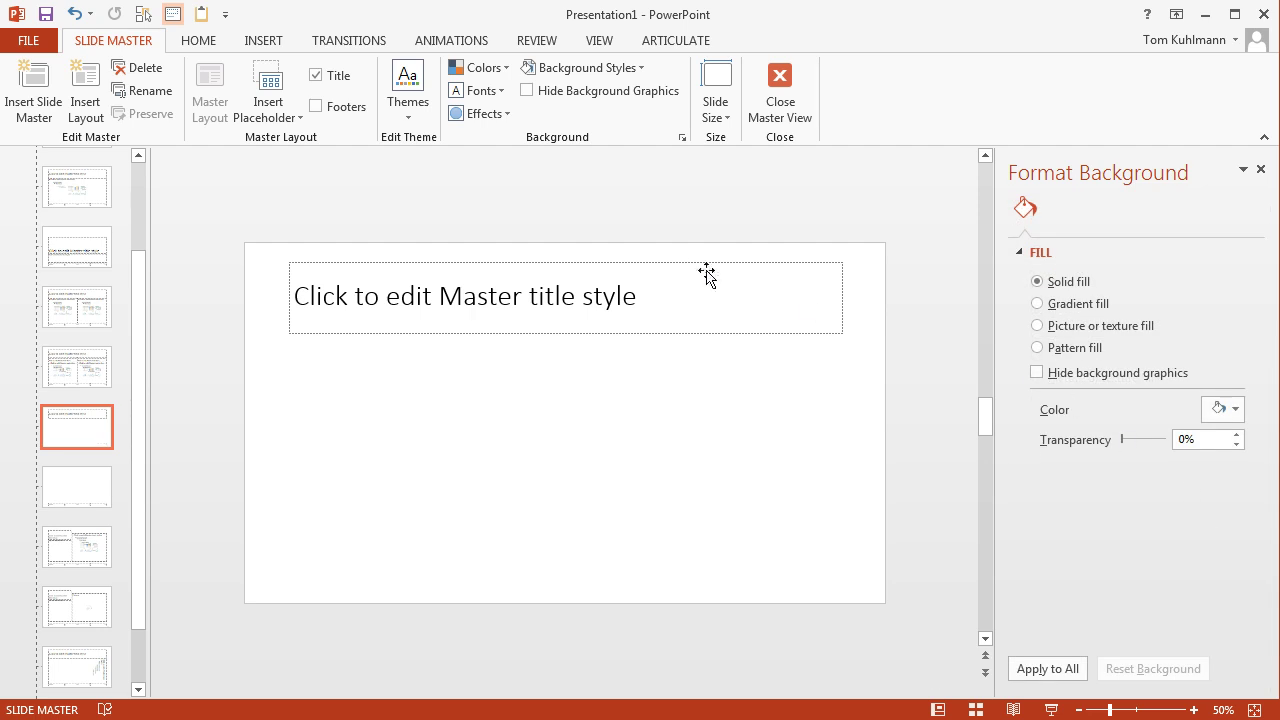
{"action": "left_click_drag", "start_coordinate": [700, 263], "coordinate": [709, 157]}
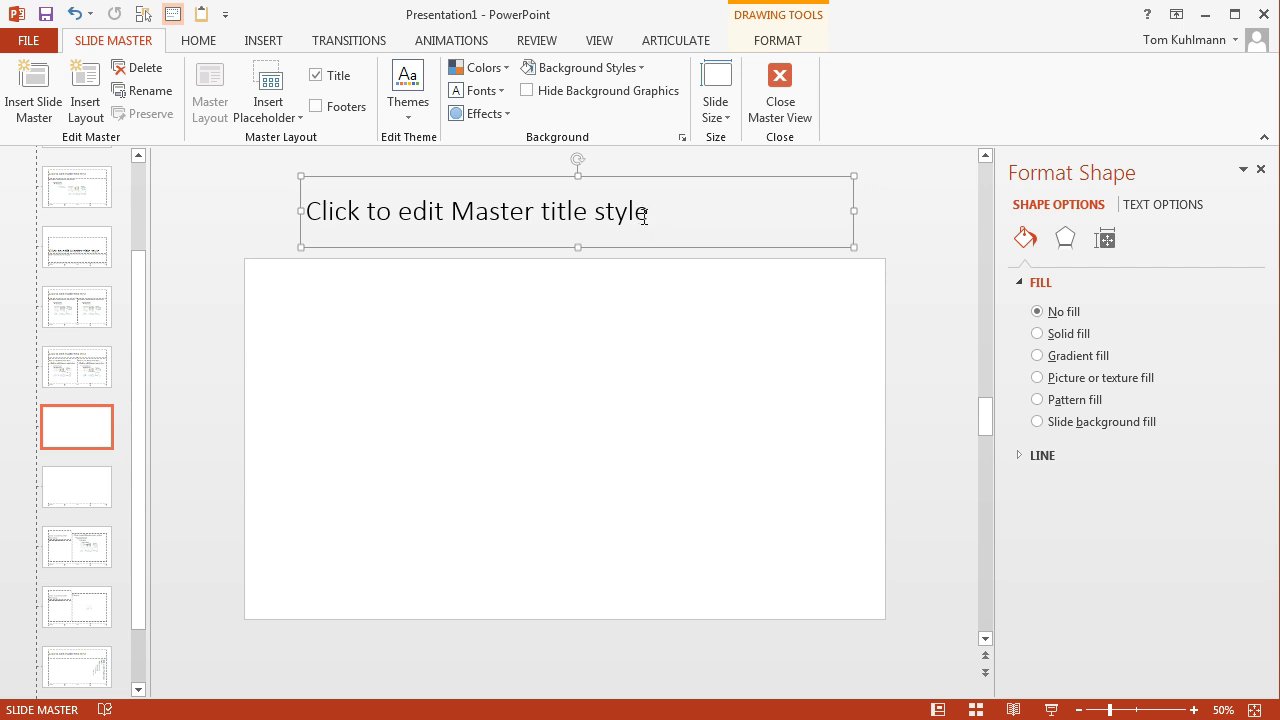
{"action": "left_click", "coordinate": [517, 500]}
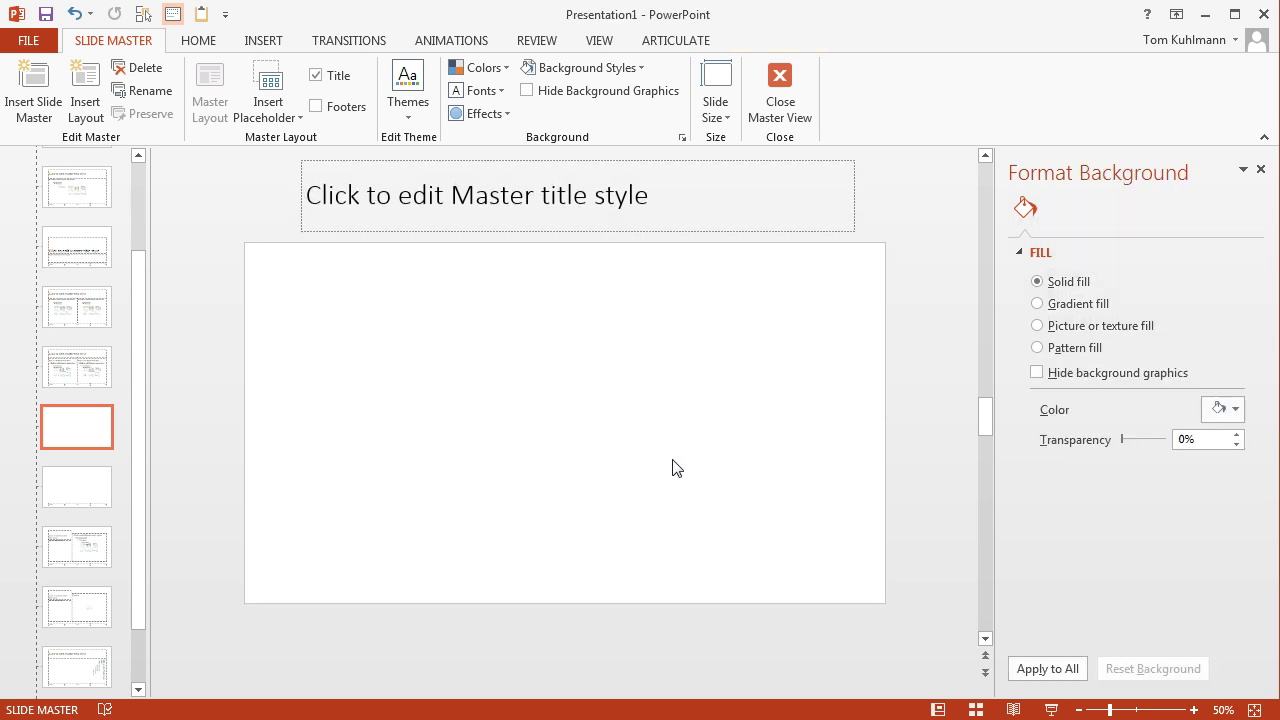
Step: Paste the collage picture onto the layout, move it left, and enlarge it
{"action": "key", "text": "ctrl+v"}
{"action": "left_click_drag", "start_coordinate": [655, 415], "coordinate": [345, 380]}
{"action": "left_click_drag", "start_coordinate": [530, 523], "coordinate": [575, 598]}
{"action": "left_click_drag", "start_coordinate": [578, 597], "coordinate": [590, 610]}
{"action": "left_click", "coordinate": [592, 656]}
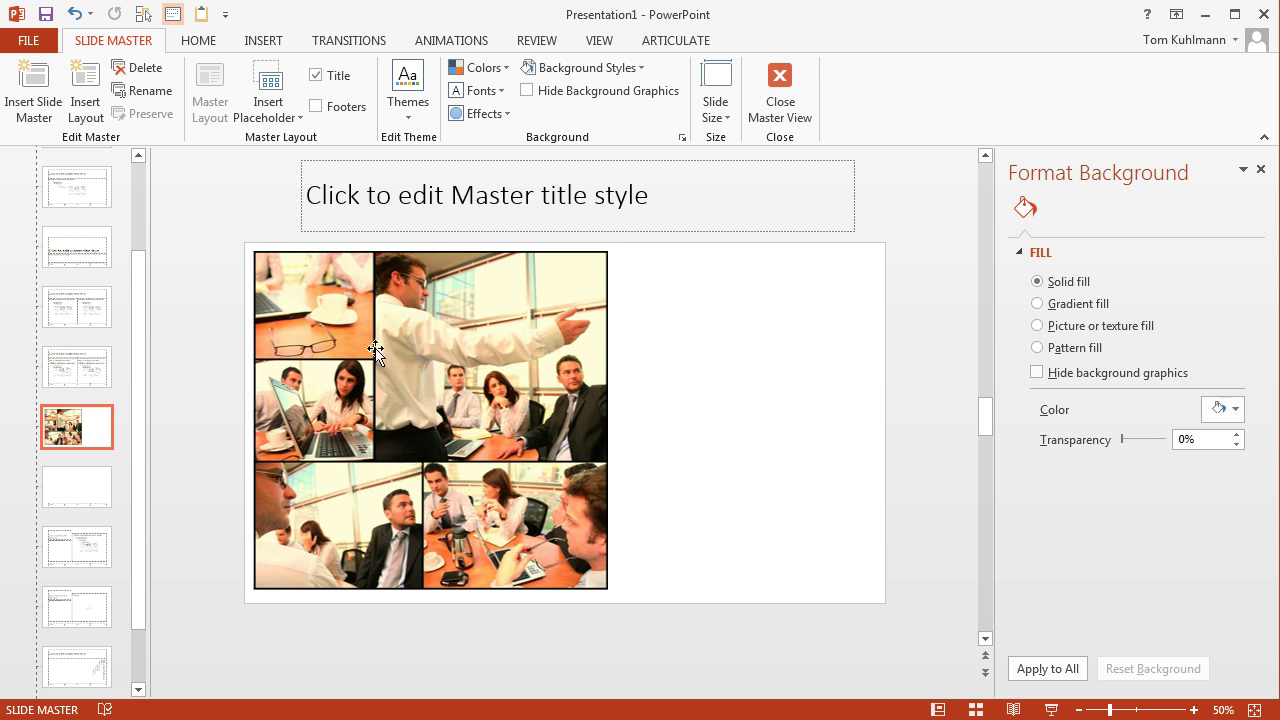
Step: Set the collage layout's background to solid Black through Format Background
{"action": "right_click", "coordinate": [683, 363]}
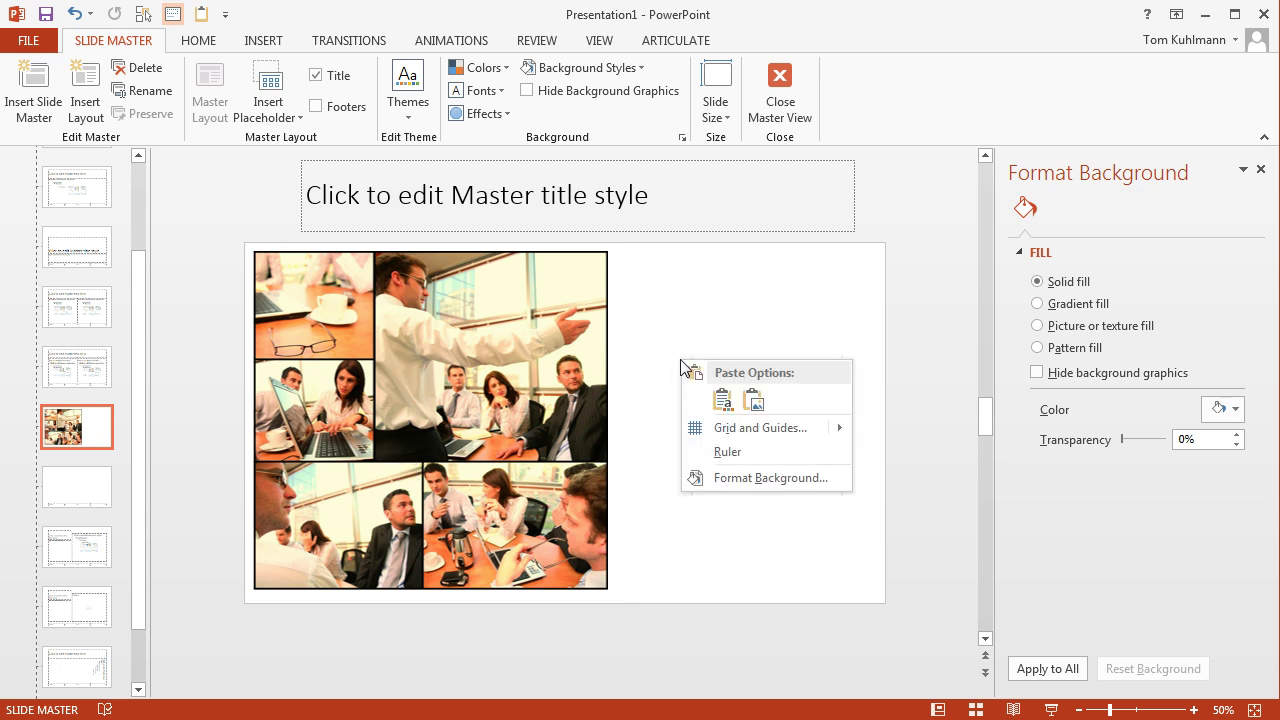
{"action": "left_click", "coordinate": [728, 480]}
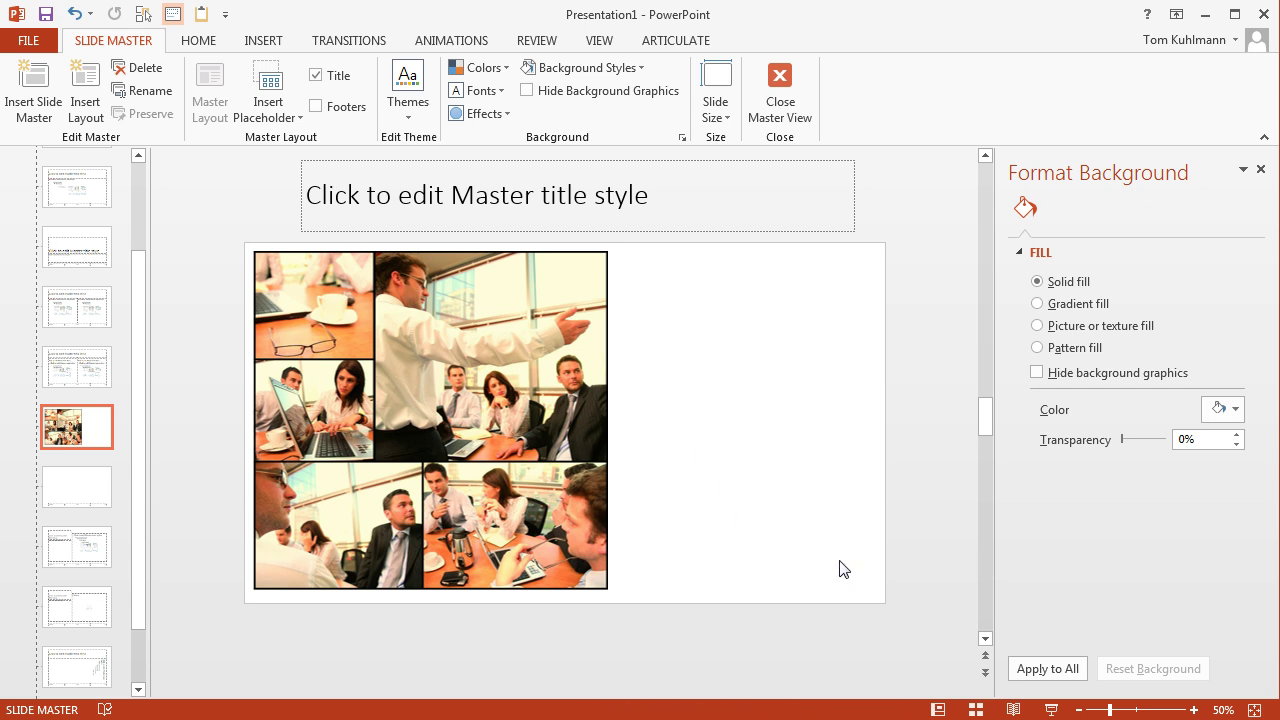
{"action": "left_click", "coordinate": [1236, 410]}
{"action": "left_click", "coordinate": [1228, 476]}
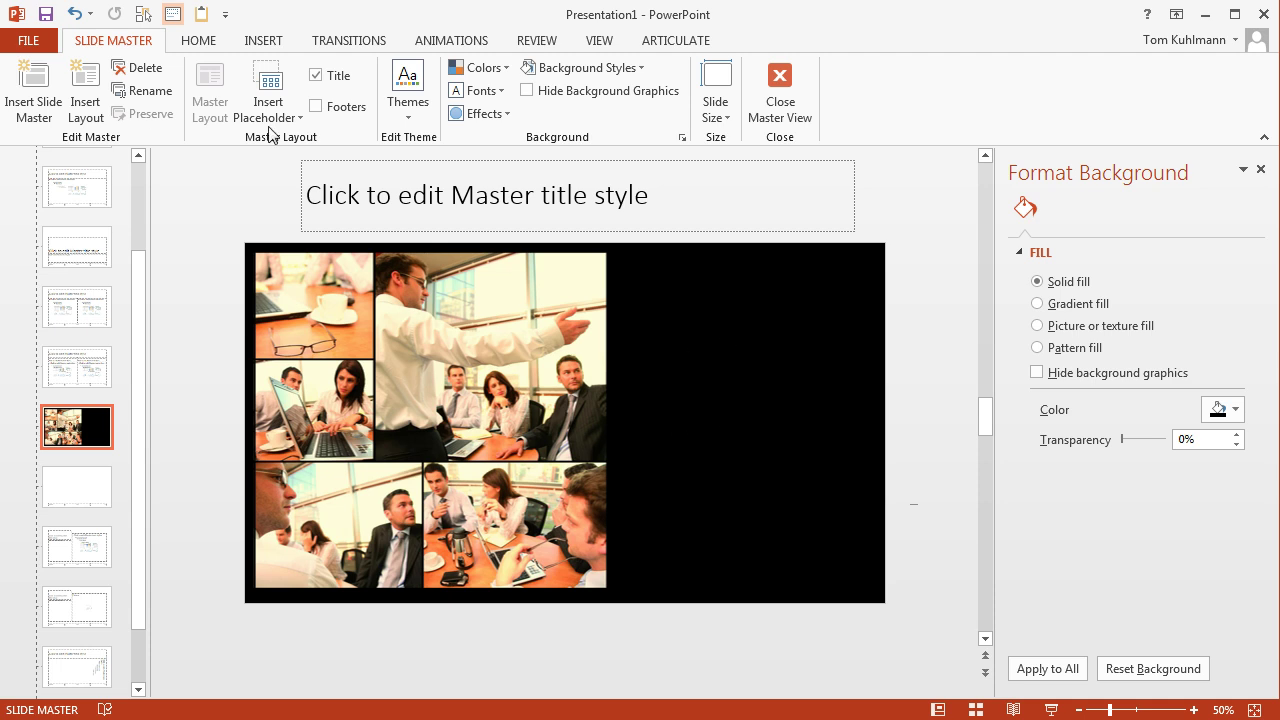
{"action": "left_click", "coordinate": [263, 40]}
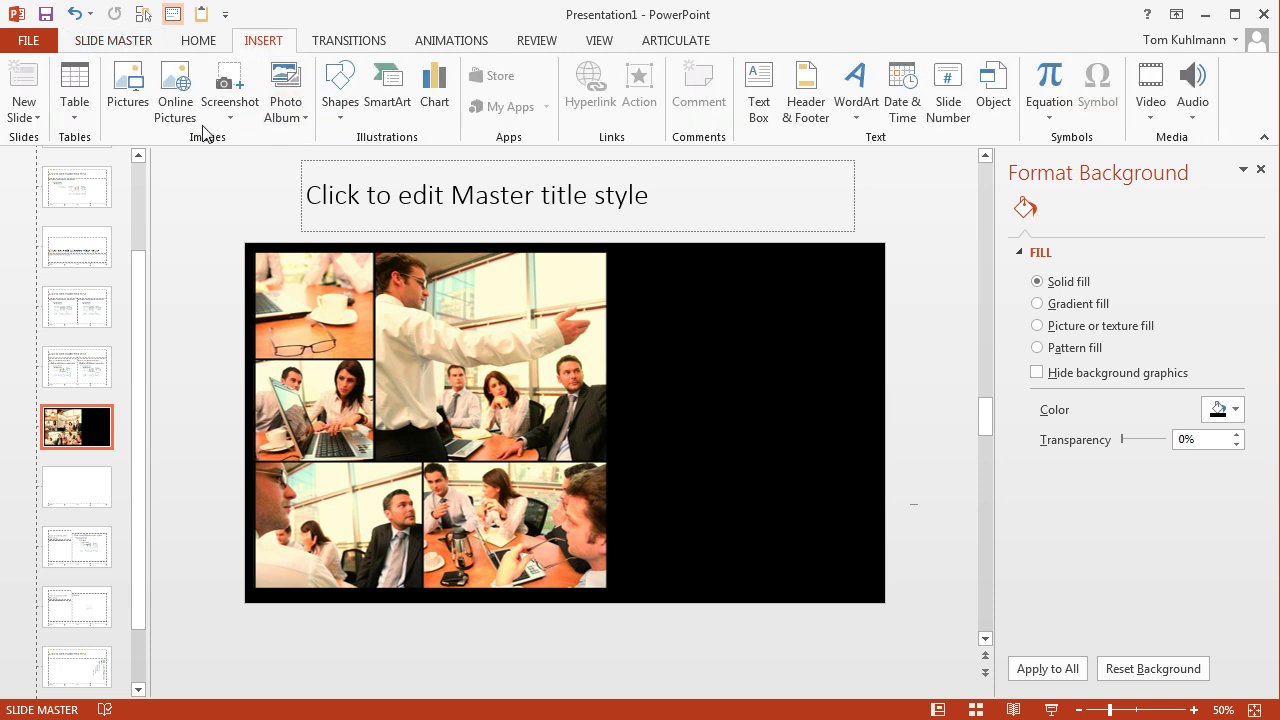
Step: Draw a rectangle over the black area right of the collage and fill it White
{"action": "left_click", "coordinate": [340, 122]}
{"action": "left_click", "coordinate": [390, 160]}
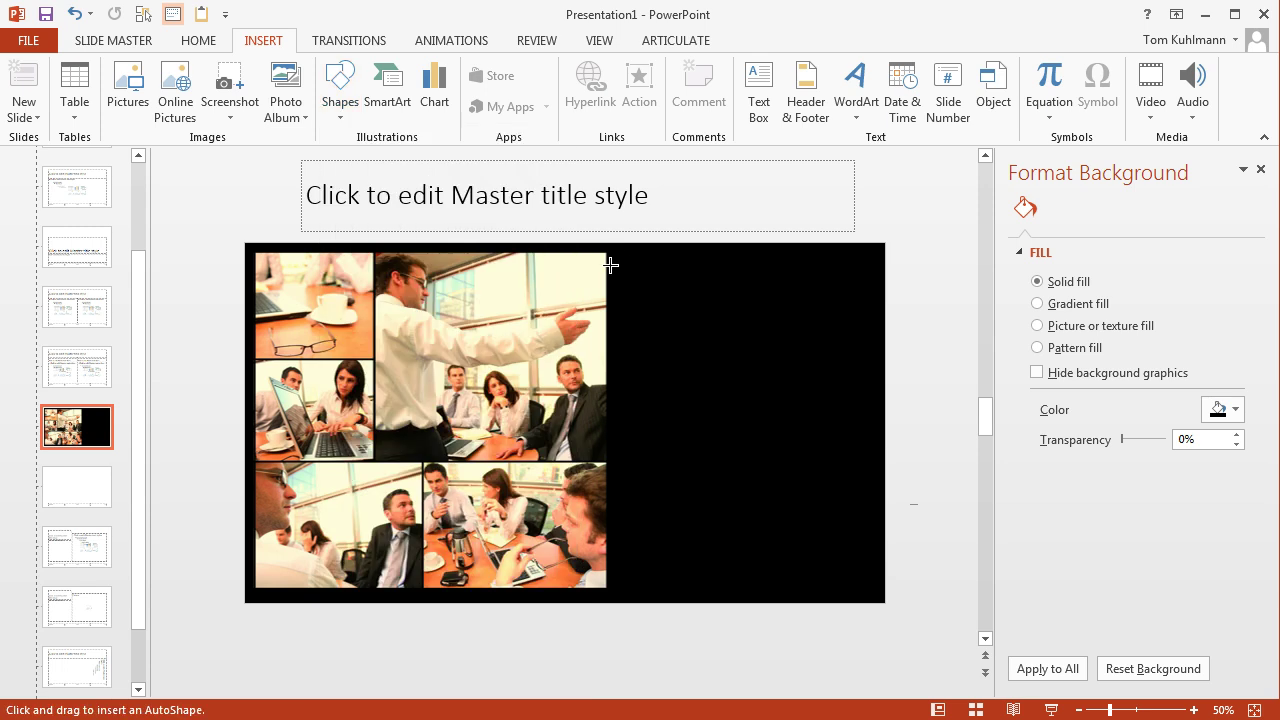
{"action": "mouse_move", "coordinate": [618, 252]}
{"action": "left_mouse_down"}
{"action": "mouse_move", "coordinate": [811, 563]}
{"action": "mouse_move", "coordinate": [870, 587]}
{"action": "left_mouse_up"}
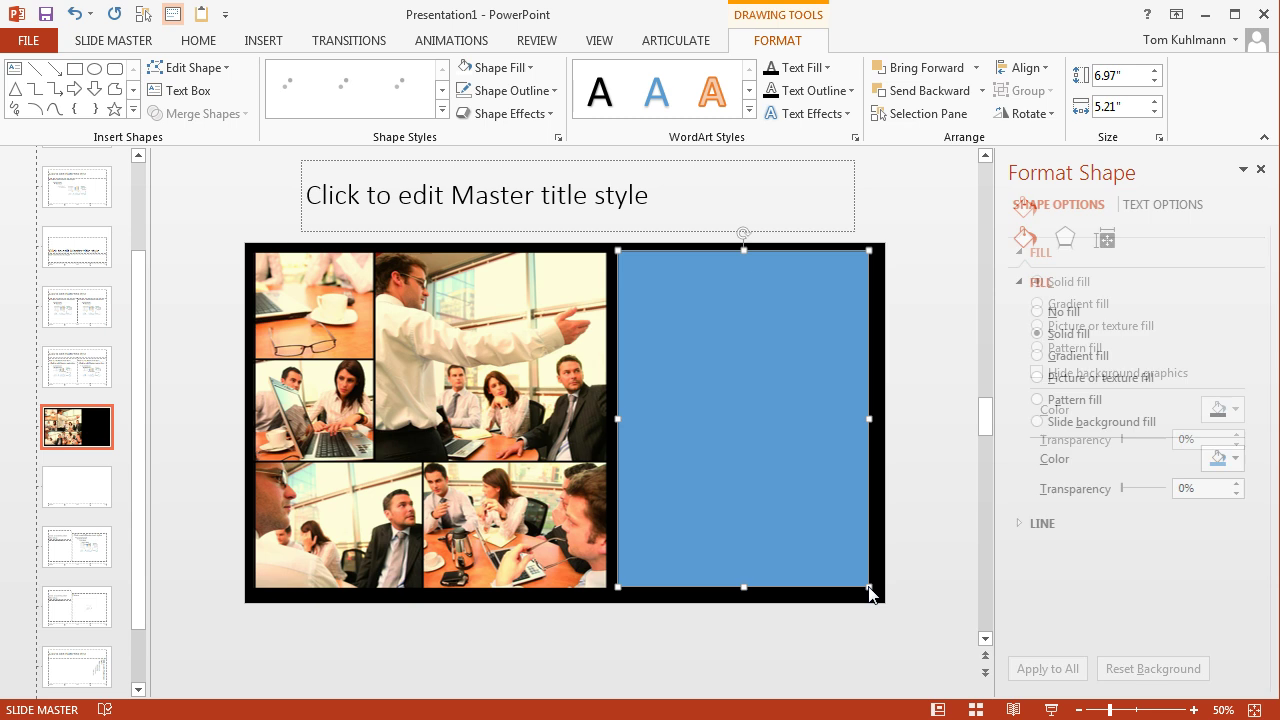
{"action": "left_click", "coordinate": [532, 68]}
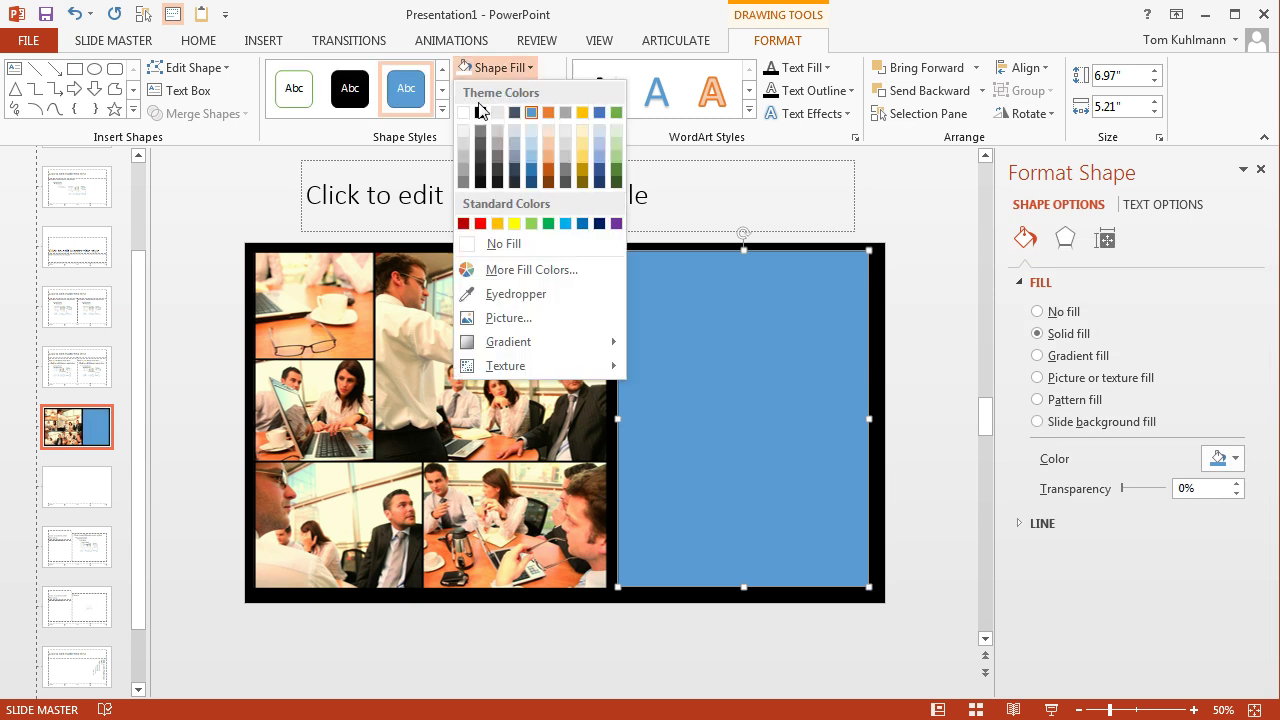
{"action": "left_click", "coordinate": [467, 121]}
{"action": "left_click", "coordinate": [946, 330]}
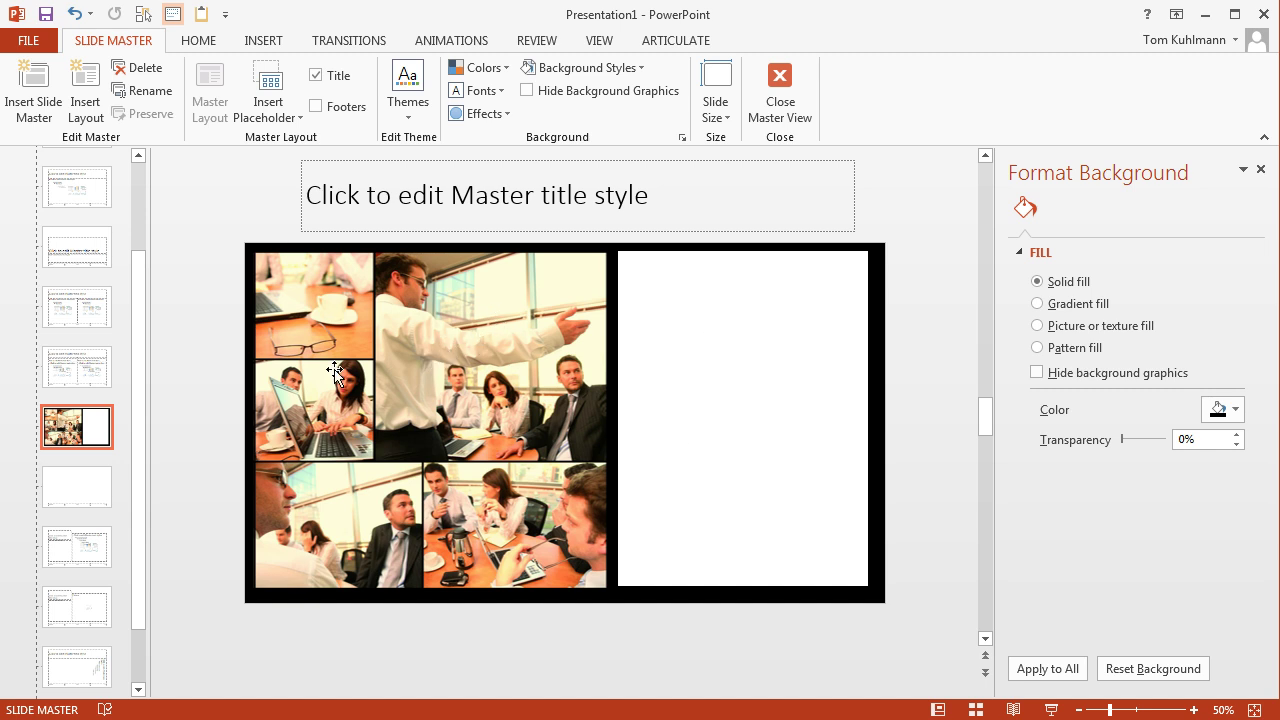
{"action": "left_click", "coordinate": [402, 328]}
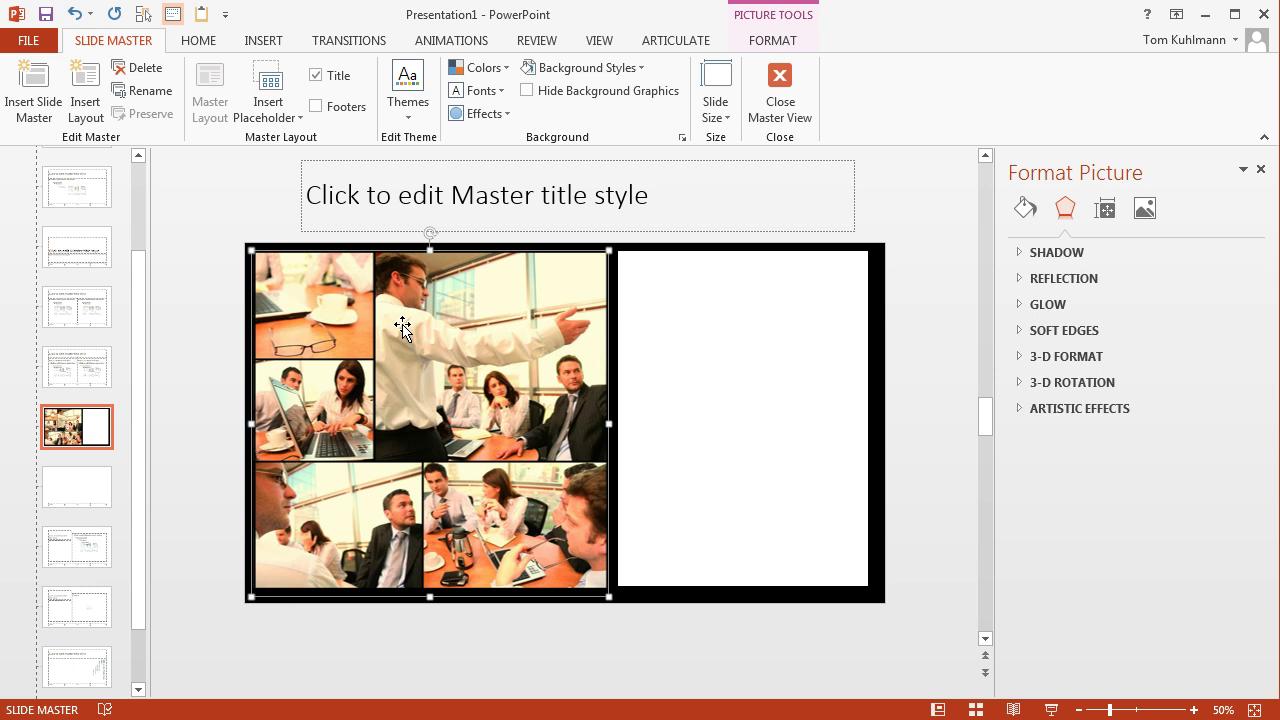
Step: Recolour the layout's collage picture to Grayscale
{"action": "left_click", "coordinate": [776, 50]}
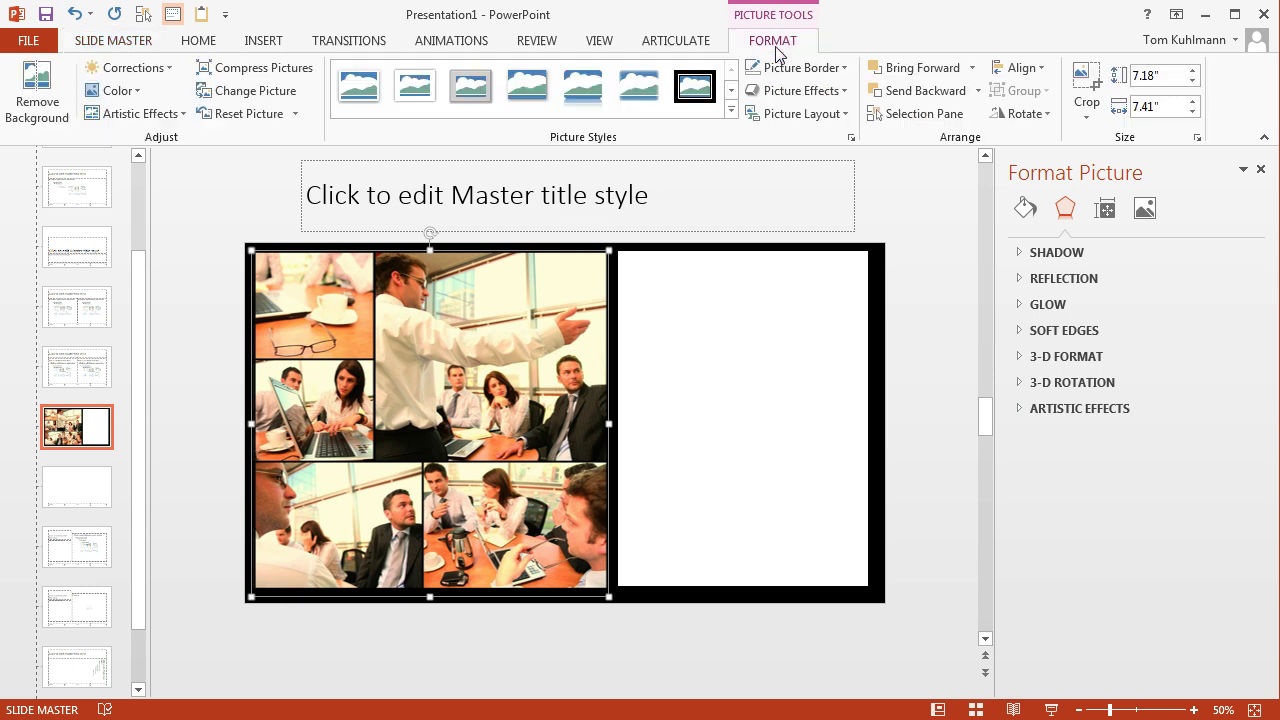
{"action": "left_click", "coordinate": [112, 91]}
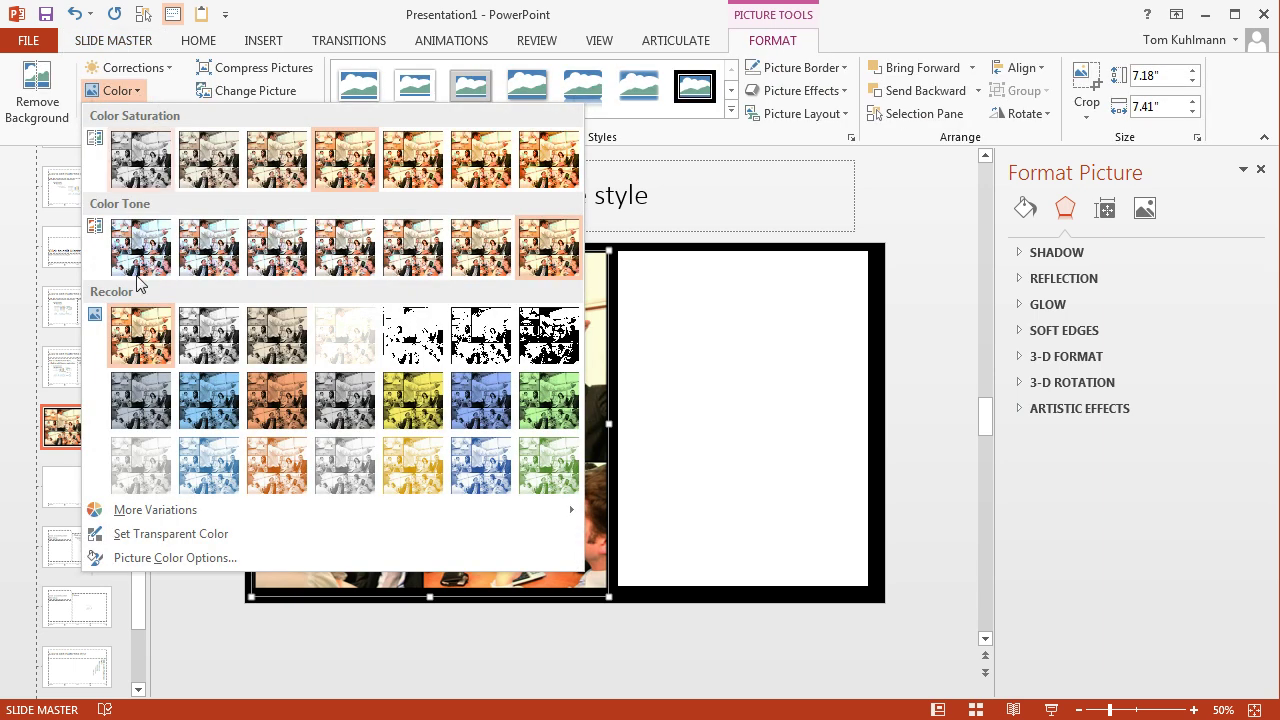
{"action": "left_click", "coordinate": [222, 338]}
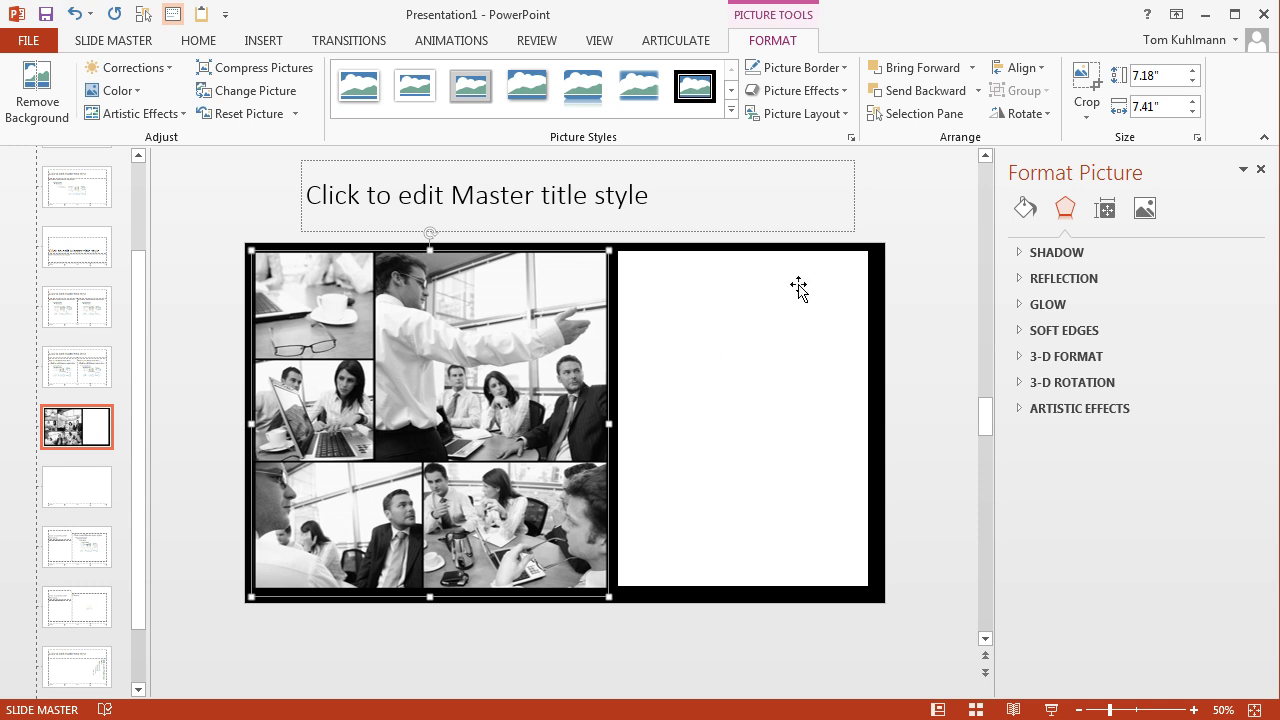
{"action": "left_click", "coordinate": [114, 48]}
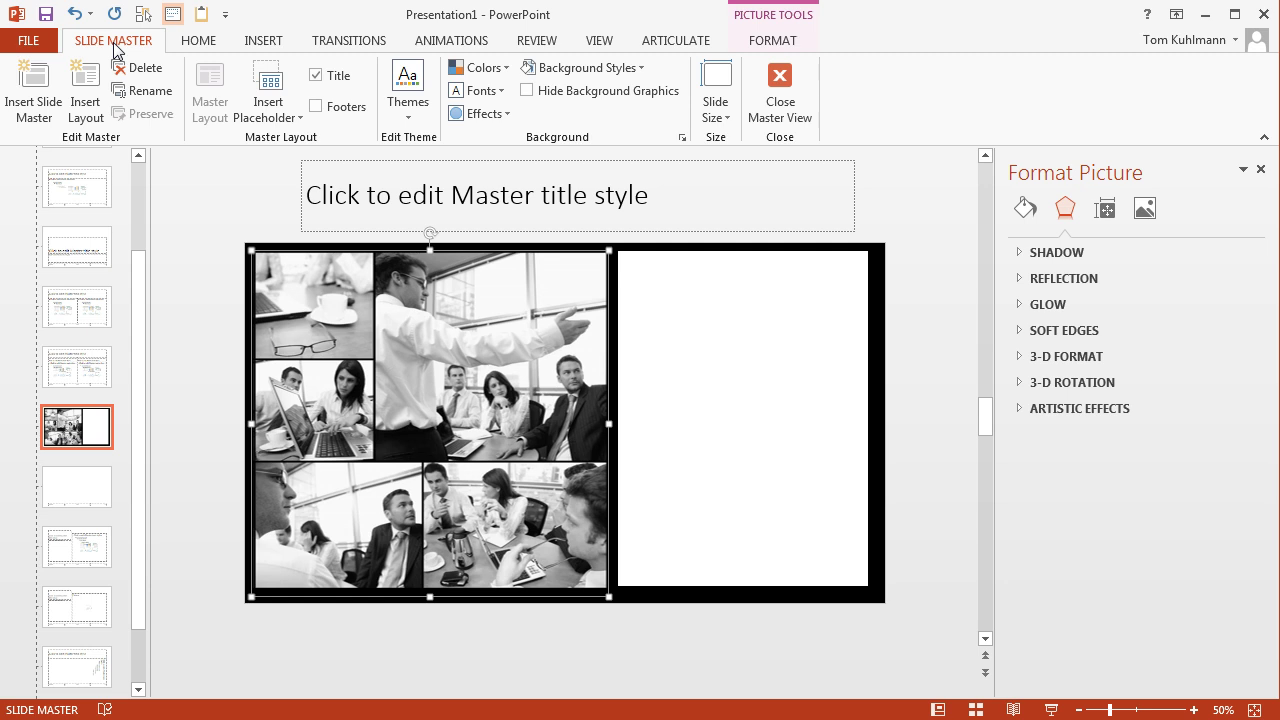
Step: Close Master View and apply the Title Only layout to slides Main through Panel 4
{"action": "left_click", "coordinate": [779, 88]}
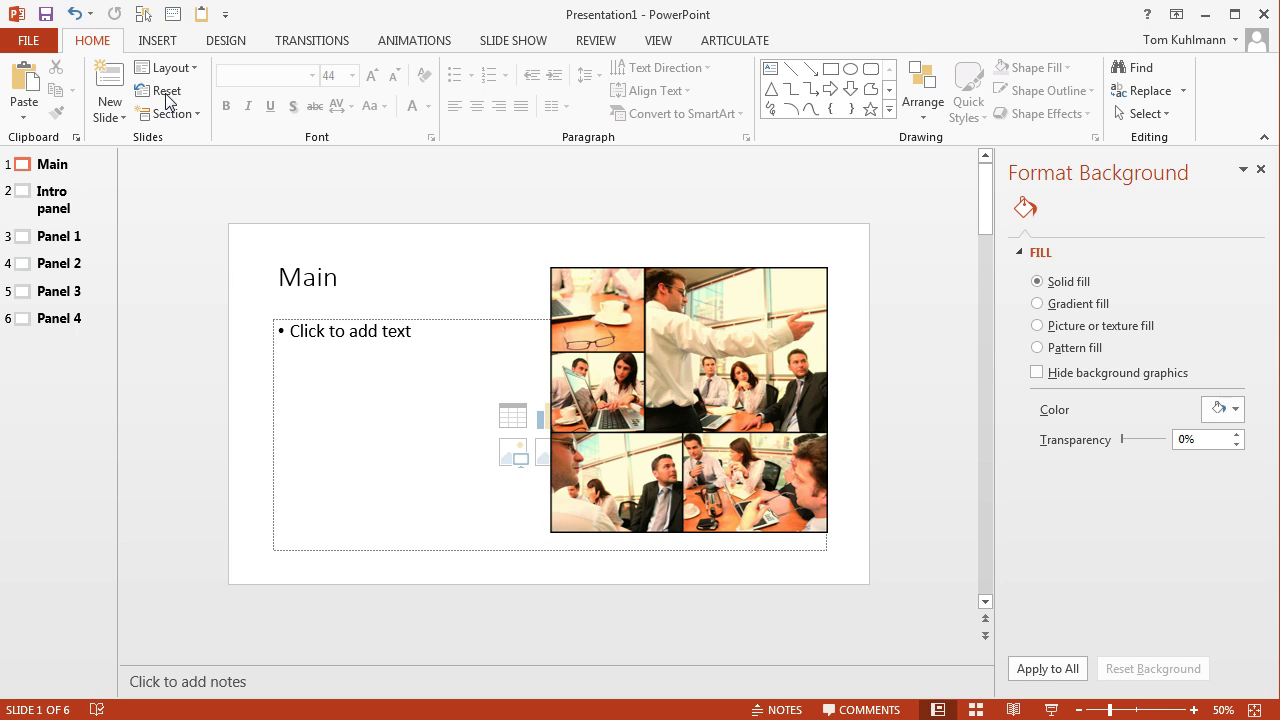
{"action": "left_click", "coordinate": [198, 75]}
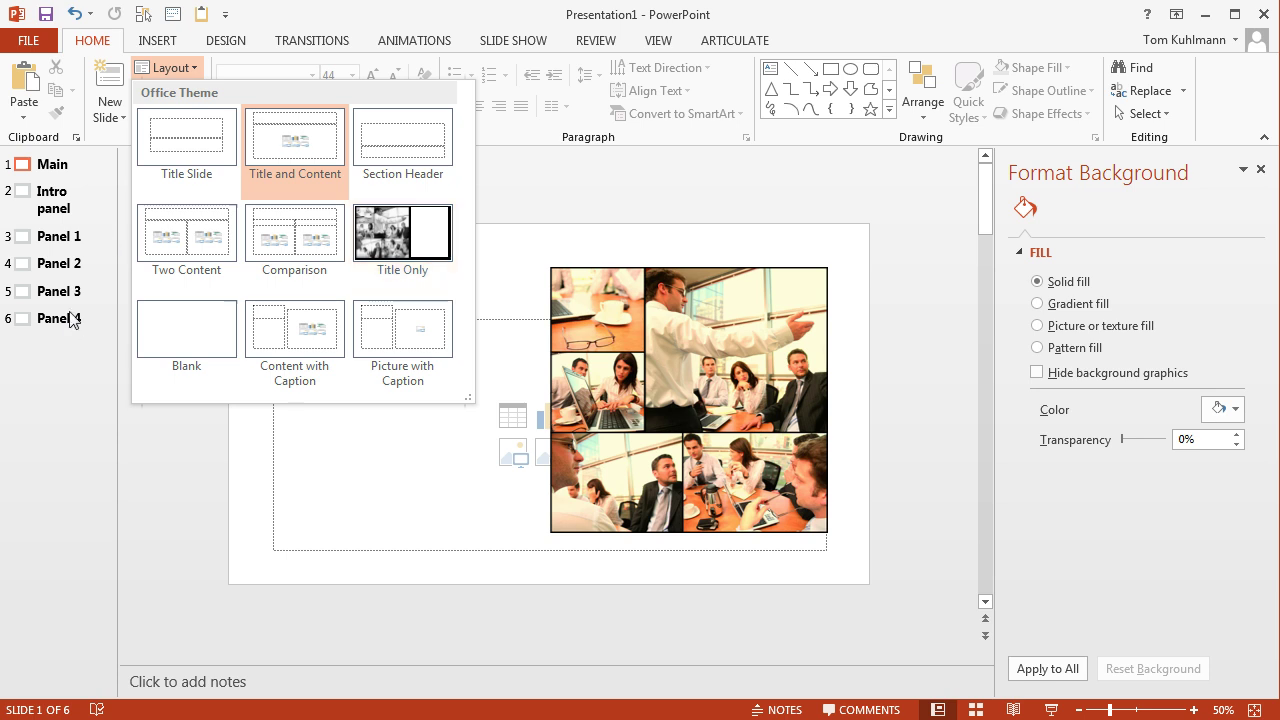
{"action": "left_click", "coordinate": [531, 194]}
{"action": "left_click", "coordinate": [48, 164]}
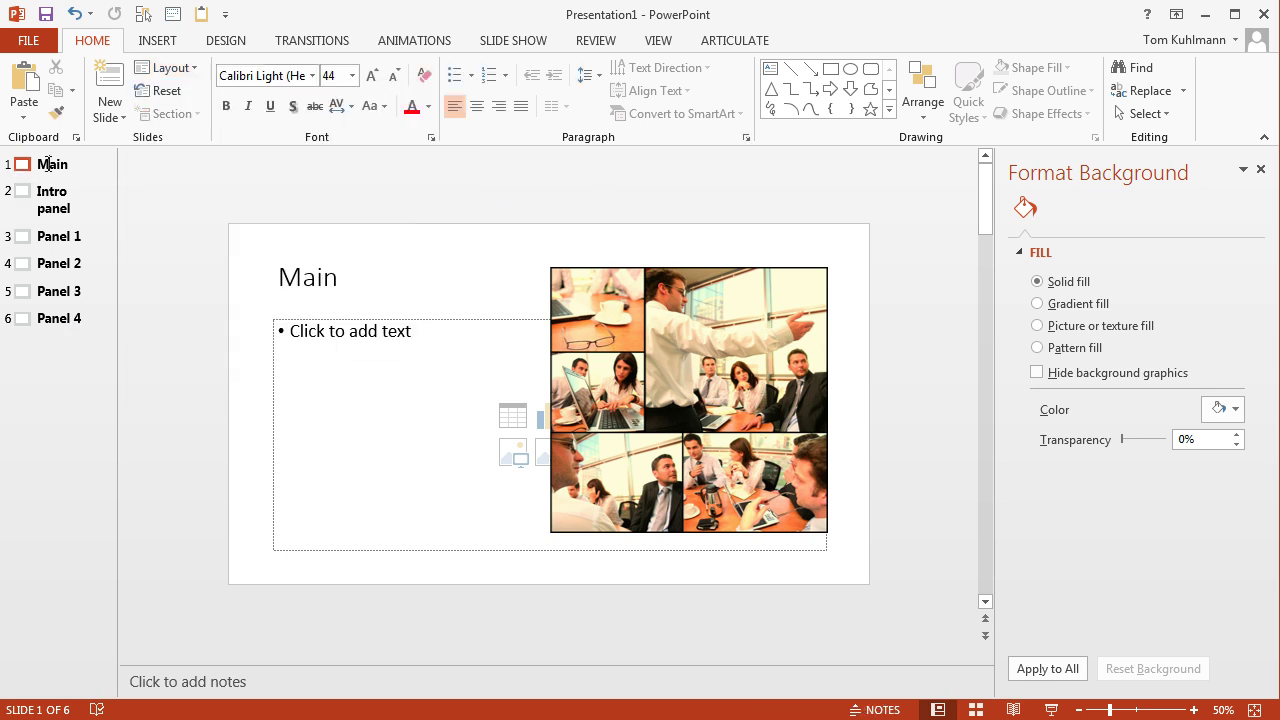
{"action": "left_click", "coordinate": [48, 320], "text": "shift"}
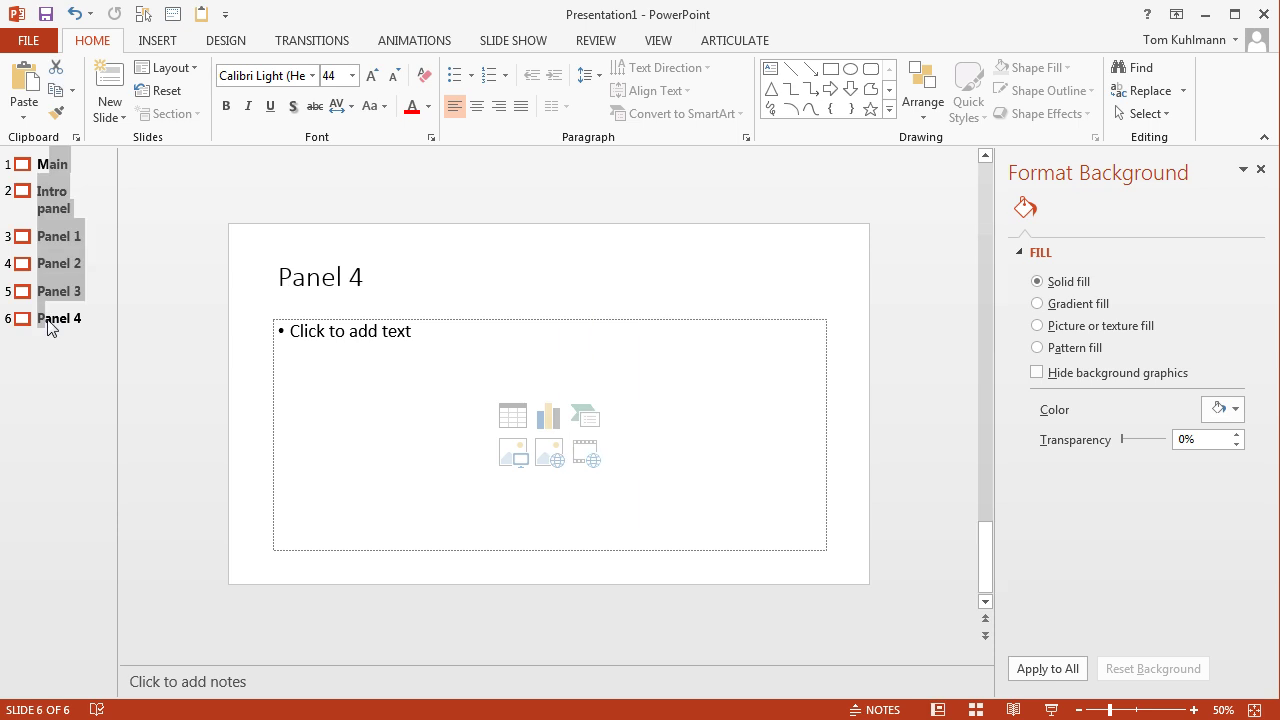
{"action": "left_click", "coordinate": [190, 69]}
{"action": "left_click", "coordinate": [388, 235]}
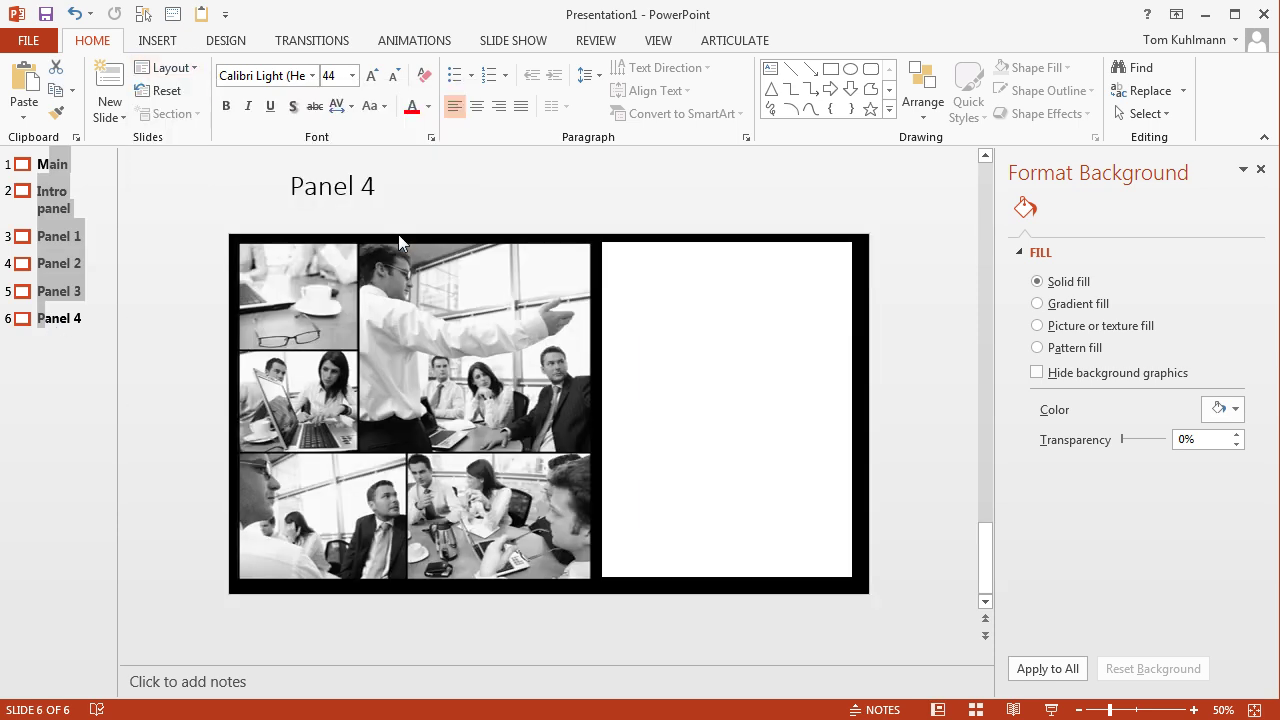
{"action": "left_click", "coordinate": [54, 164]}
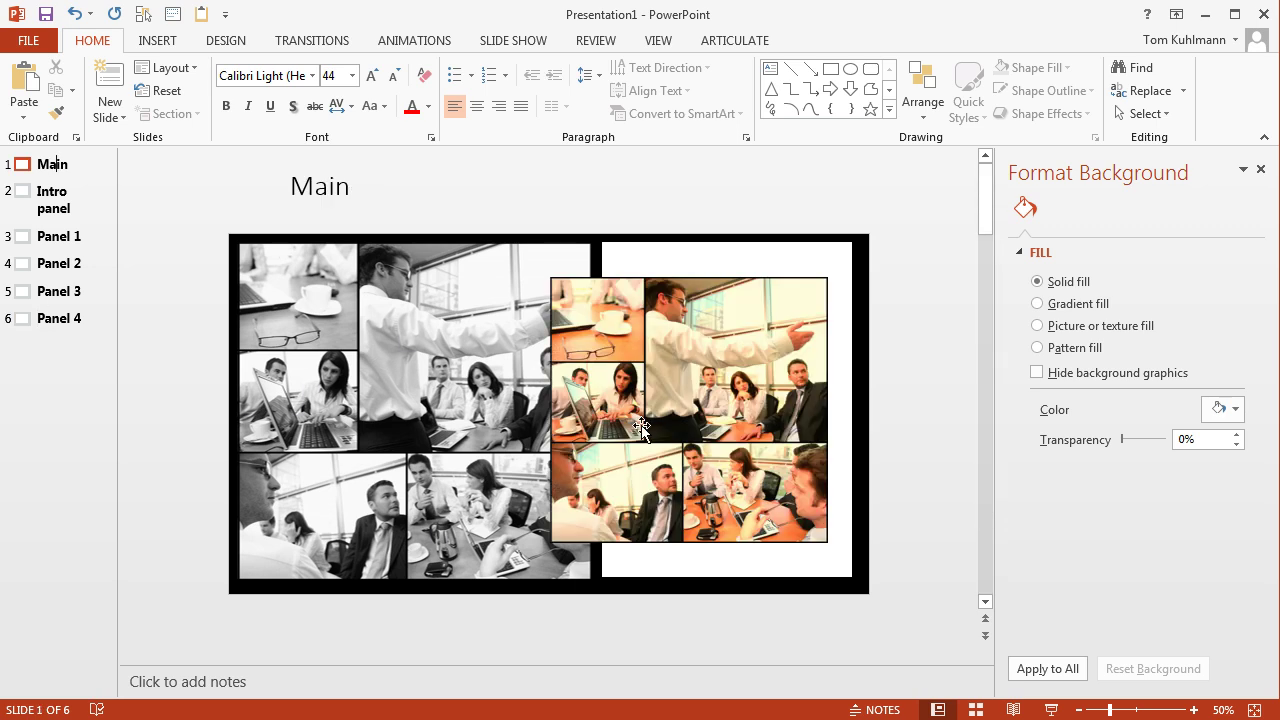
Step: Delete Main's pasted colour collage, leaving the layout's grayscale collage, then go to Panel 1
{"action": "left_click_drag", "start_coordinate": [641, 428], "coordinate": [571, 428]}
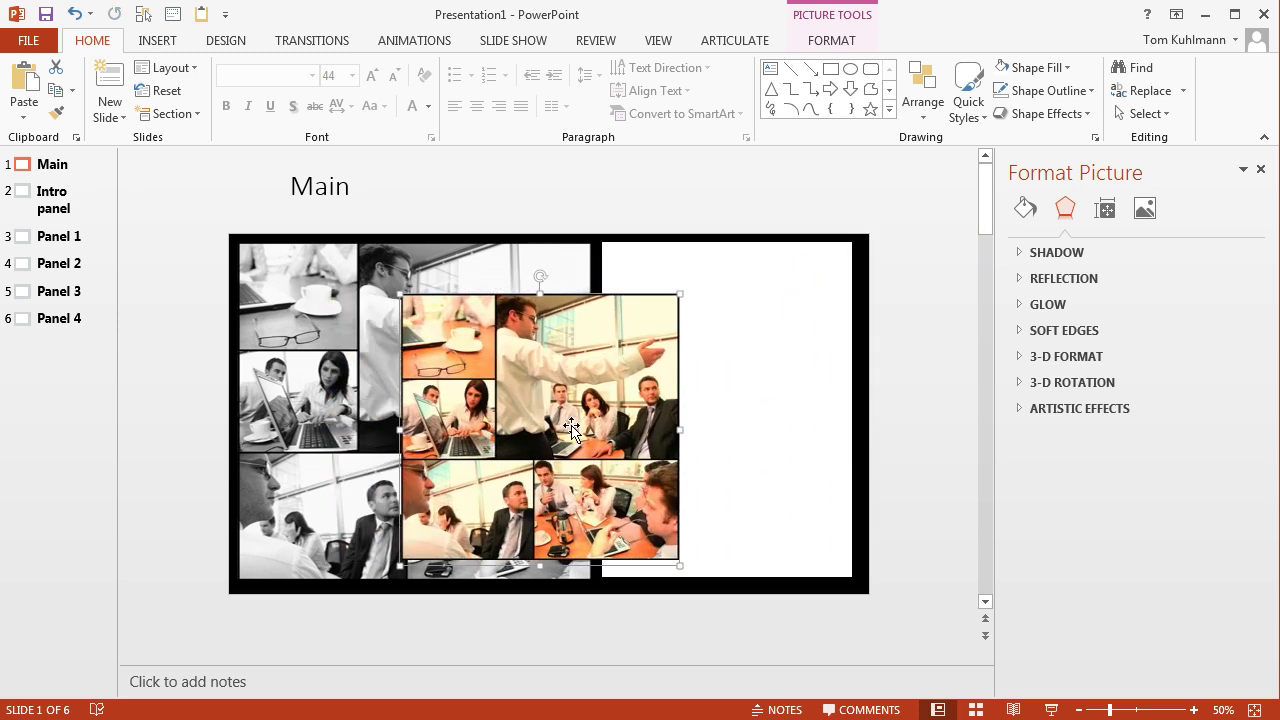
{"action": "key", "text": "Delete"}
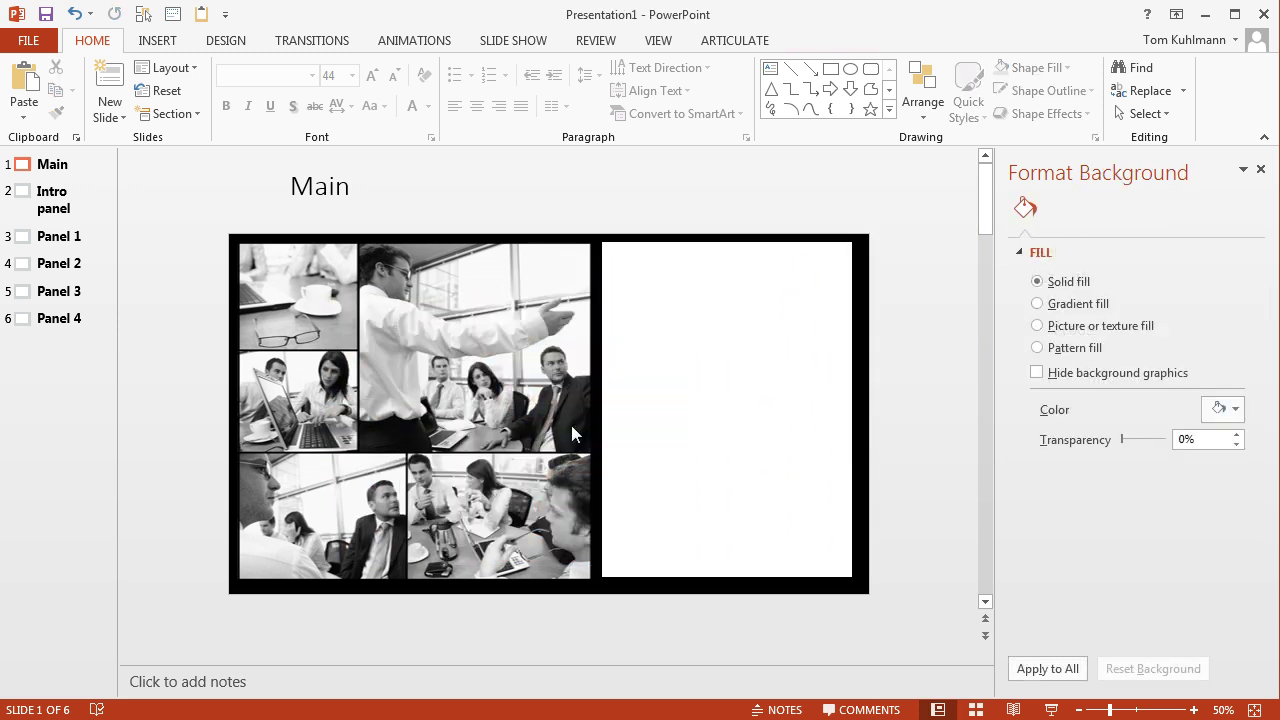
{"action": "left_click", "coordinate": [41, 200]}
{"action": "left_click", "coordinate": [47, 236]}
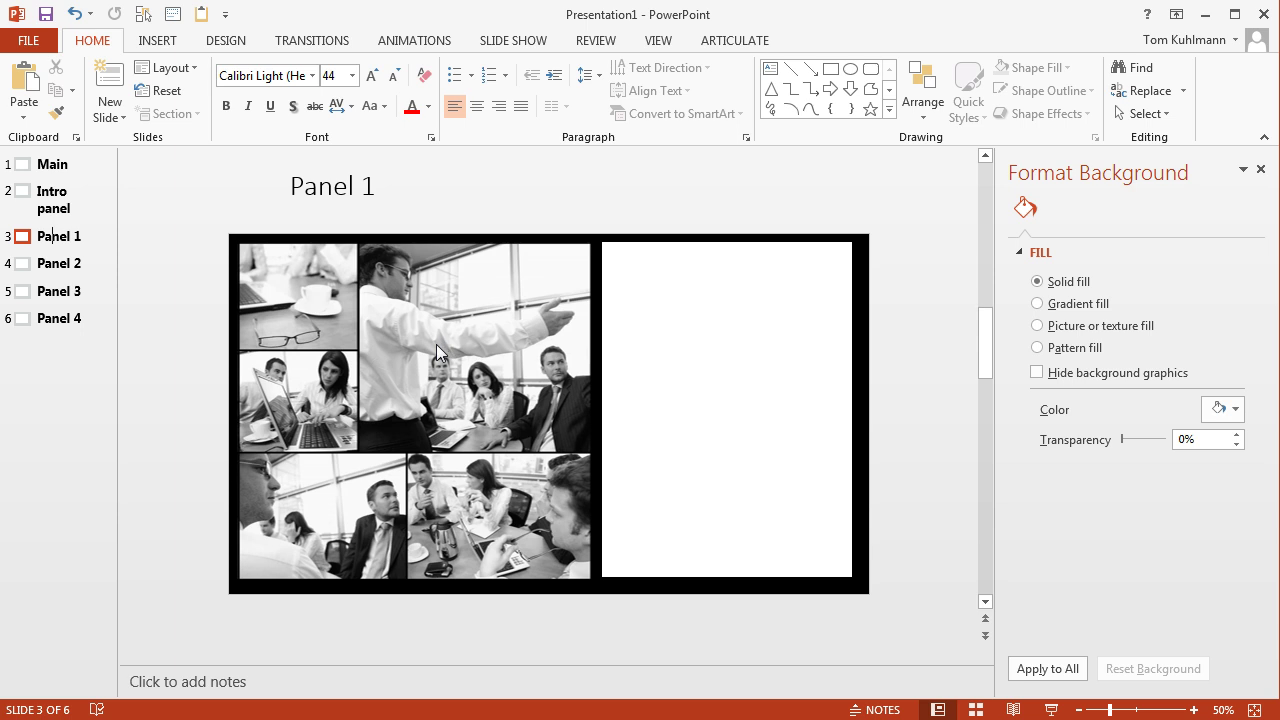
{"action": "left_click", "coordinate": [664, 42]}
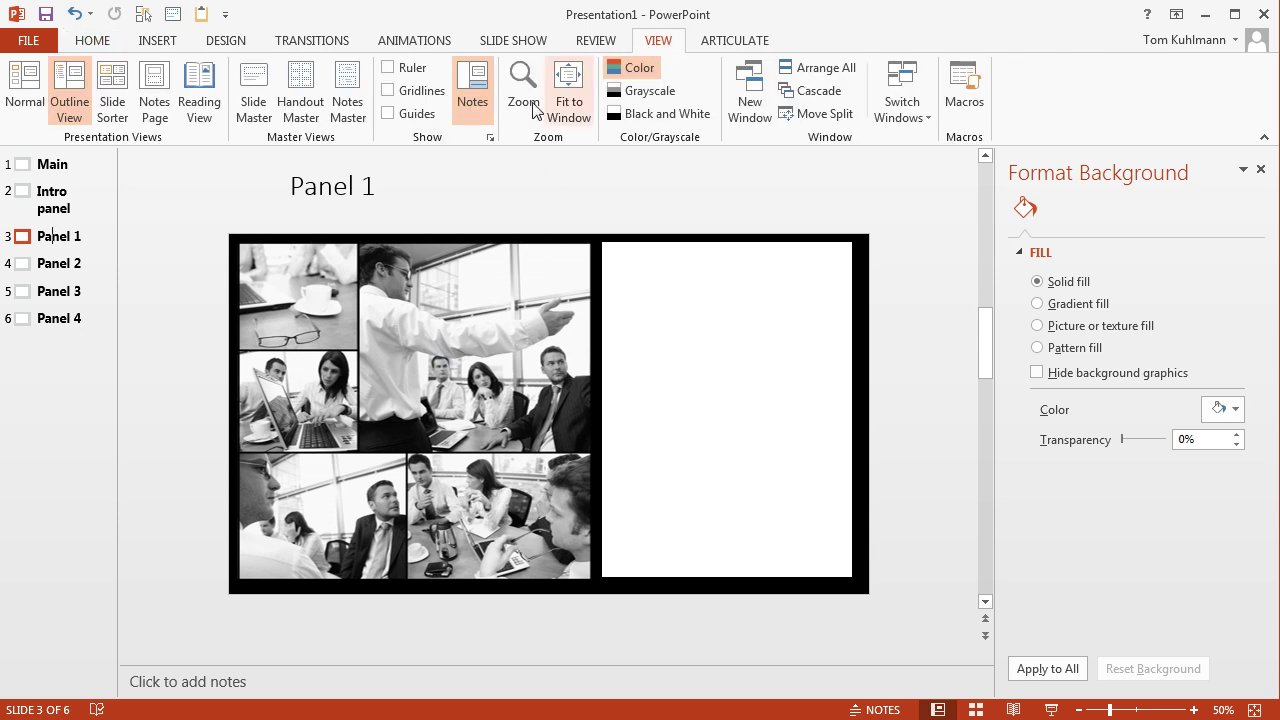
{"action": "left_click", "coordinate": [254, 100]}
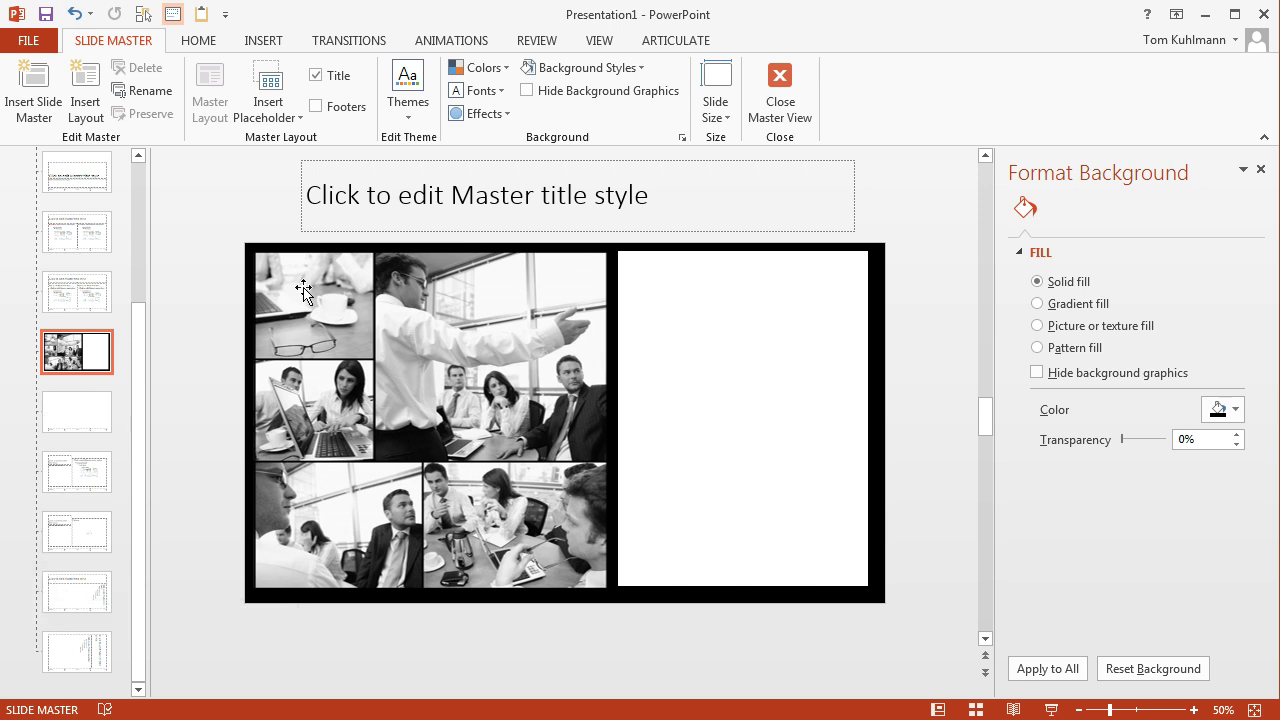
{"action": "left_click", "coordinate": [778, 104]}
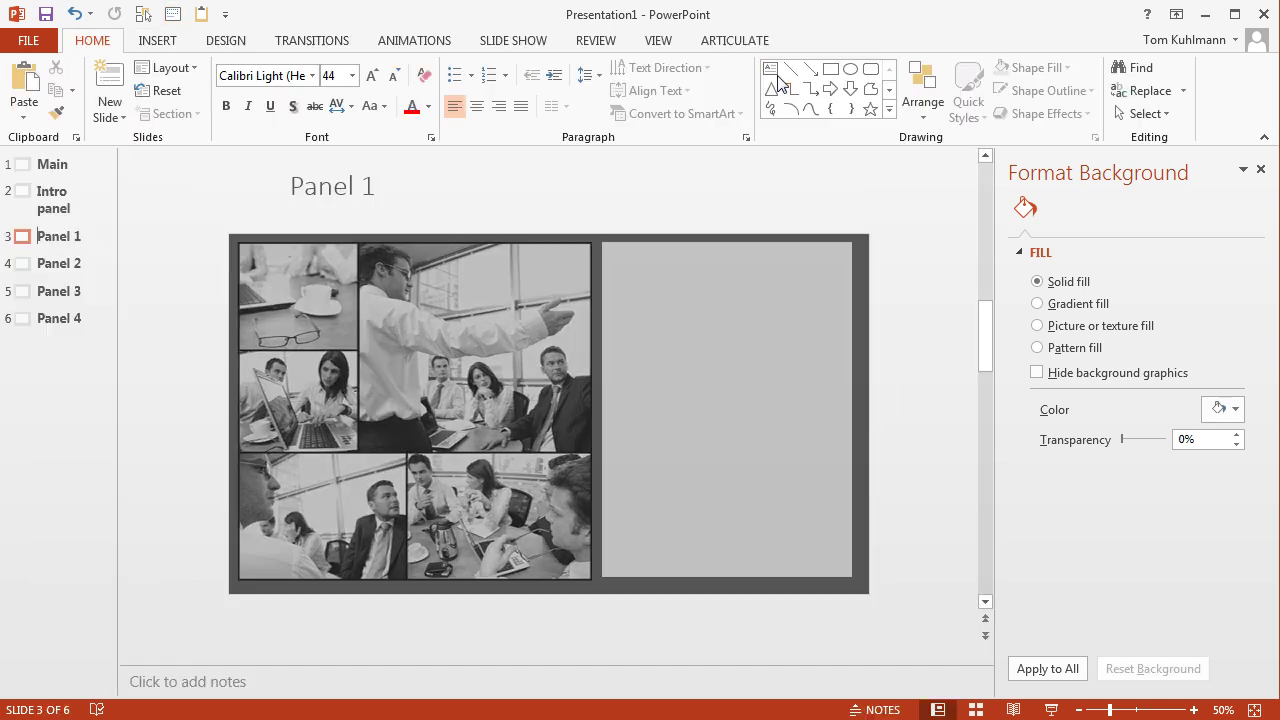